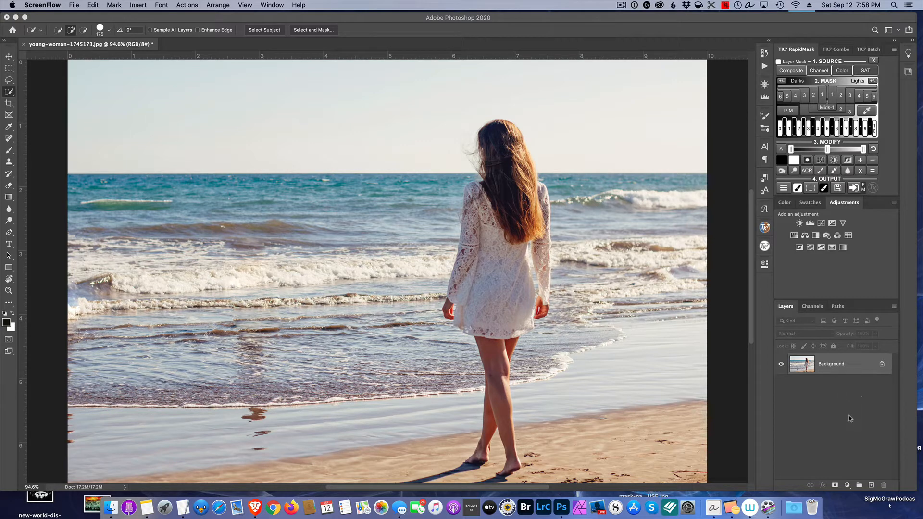
Add two blank layers above the Background and render Clouds on the lower one, Layer 1
{"action": "left_click", "coordinate": [871, 486]}
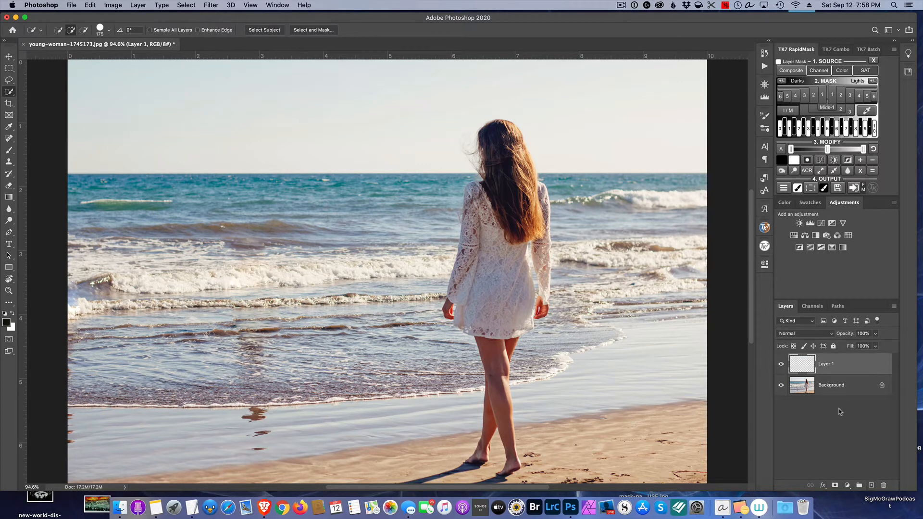
{"action": "left_click", "coordinate": [870, 485]}
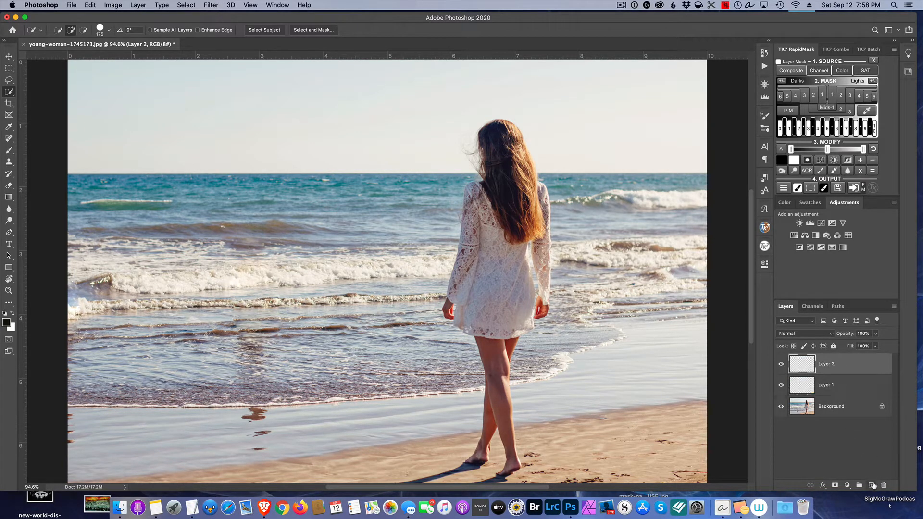
{"action": "left_click", "coordinate": [835, 389]}
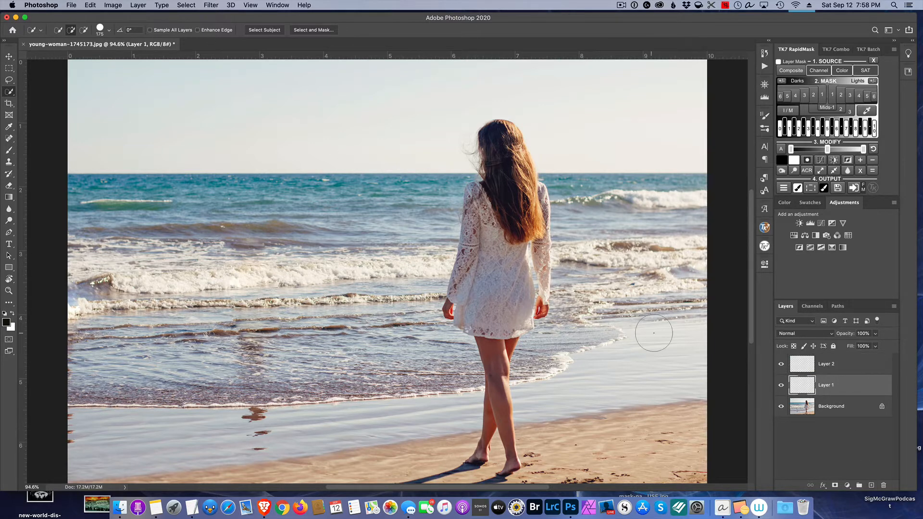
{"action": "left_click", "coordinate": [213, 7]}
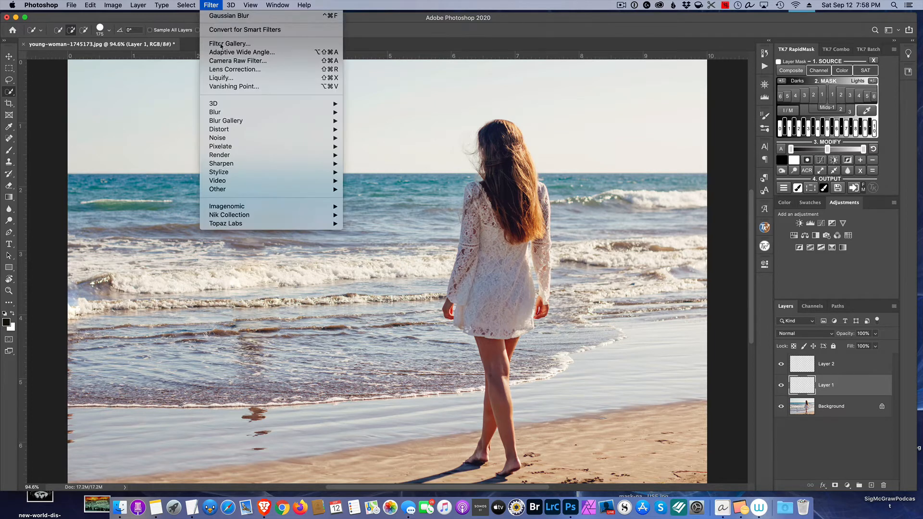
{"action": "mouse_move", "coordinate": [228, 152]}
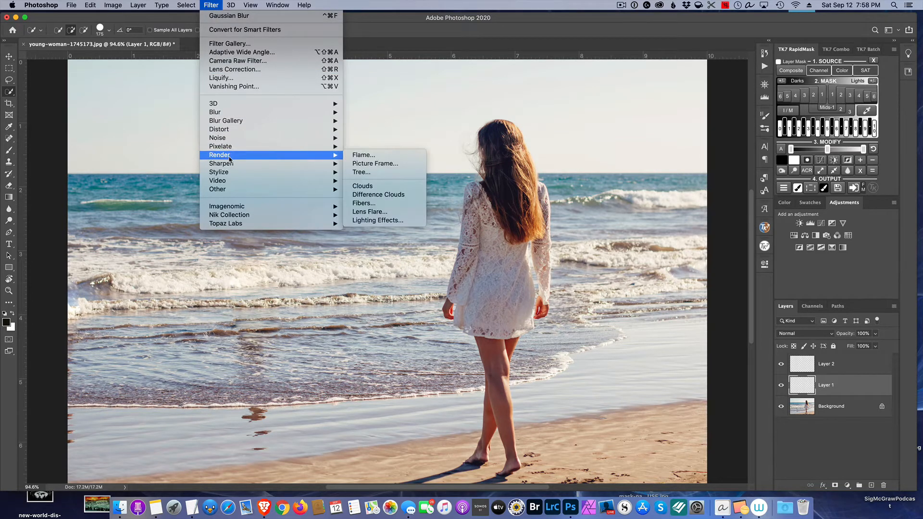
{"action": "left_click", "coordinate": [366, 186]}
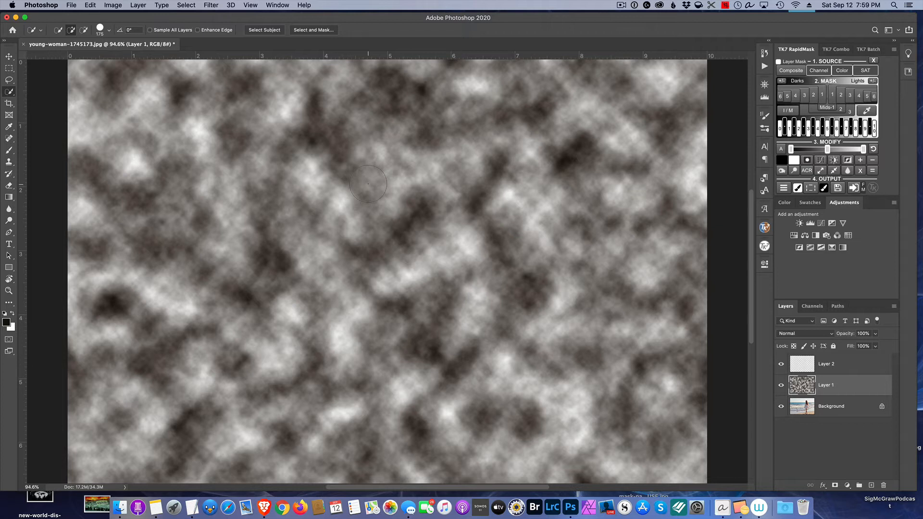
Render Clouds on the blank Layer 2
{"action": "left_click", "coordinate": [804, 363]}
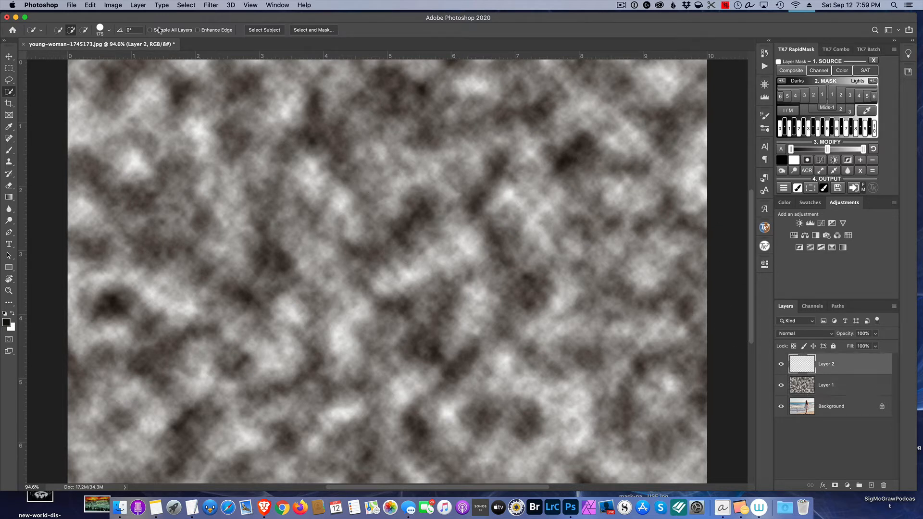
{"action": "left_click", "coordinate": [210, 5]}
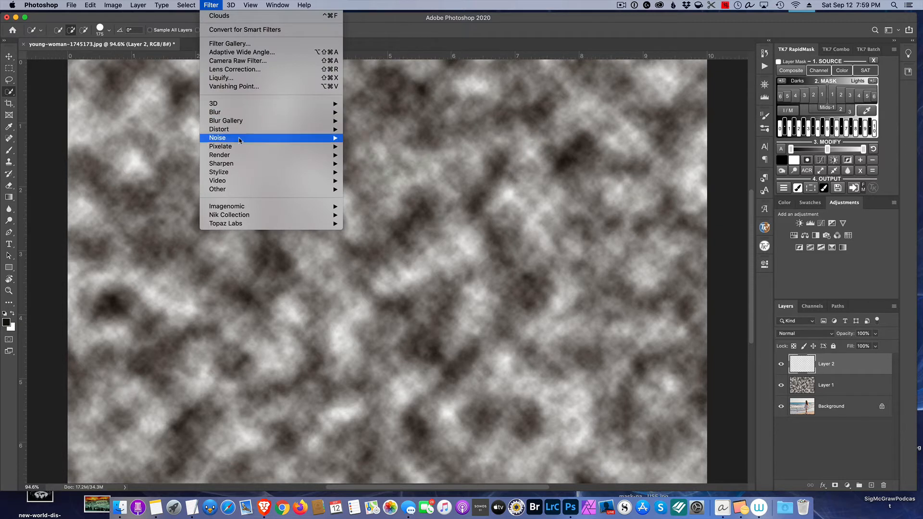
{"action": "mouse_move", "coordinate": [240, 155]}
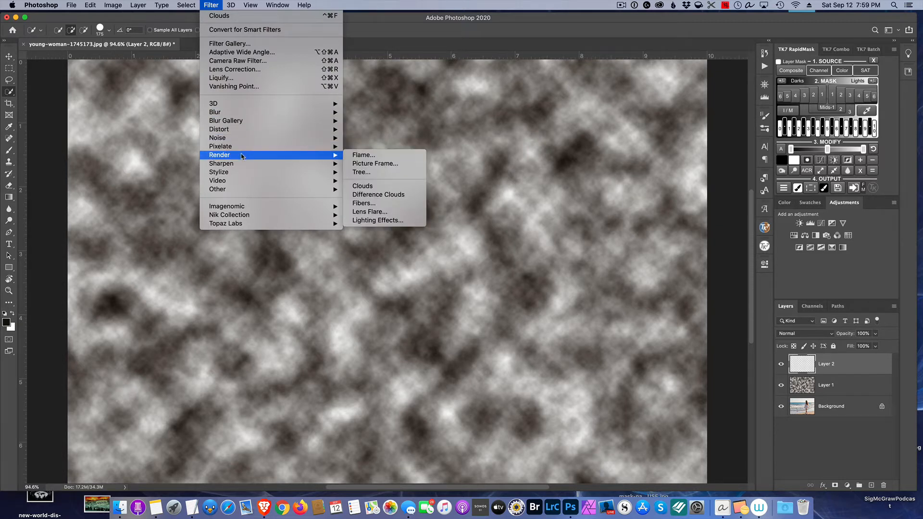
{"action": "left_click", "coordinate": [361, 186]}
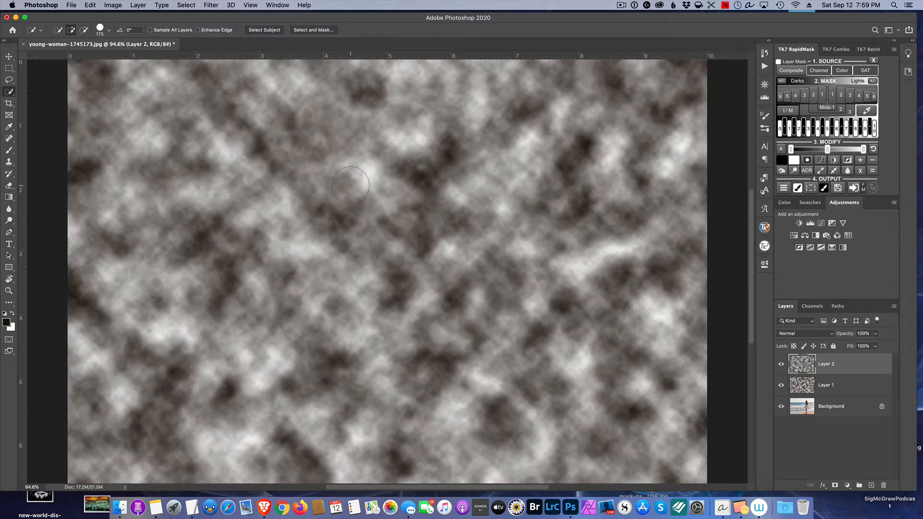
Merge the two cloud layers into a single layer above the Background
{"action": "left_click", "coordinate": [845, 384], "text": "shift"}
{"action": "right_click", "coordinate": [841, 376]}
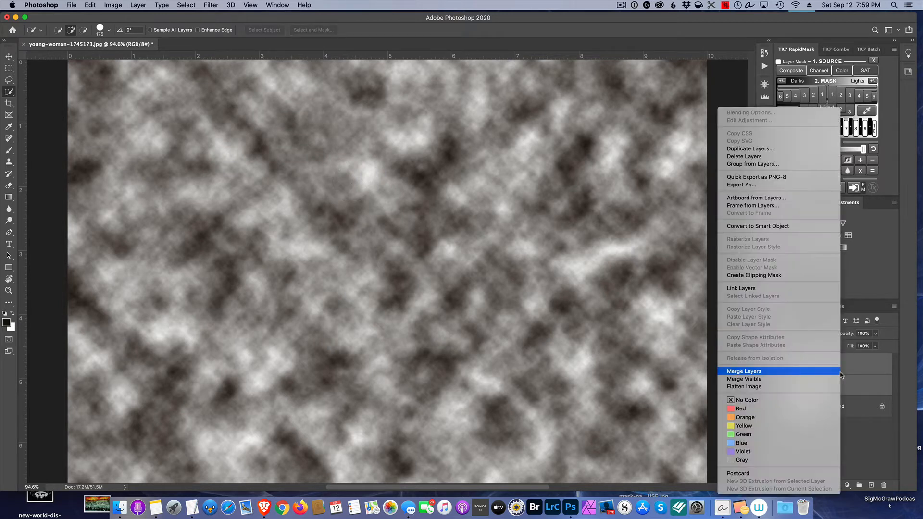
{"action": "left_click", "coordinate": [759, 375]}
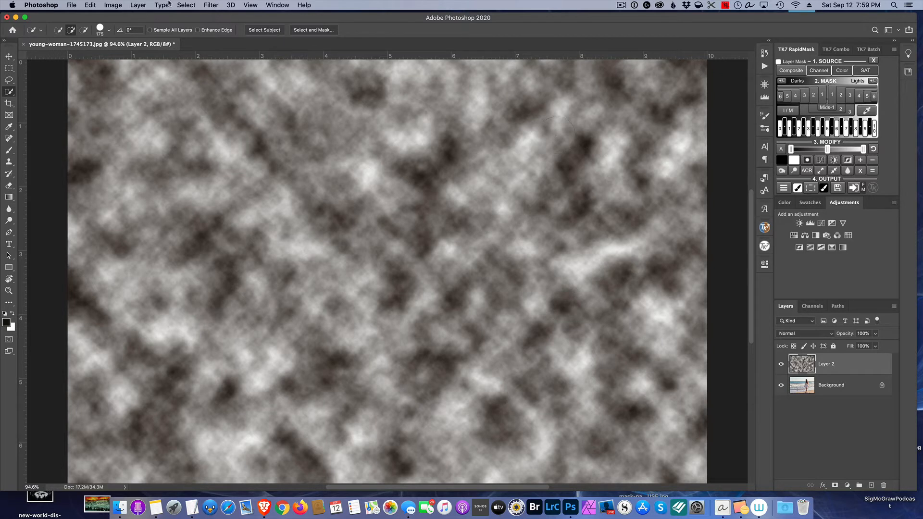
Apply the Extrude filter to the merged cloud layer with Blocks, size 2 pixels and random depth 30
{"action": "left_click", "coordinate": [213, 6]}
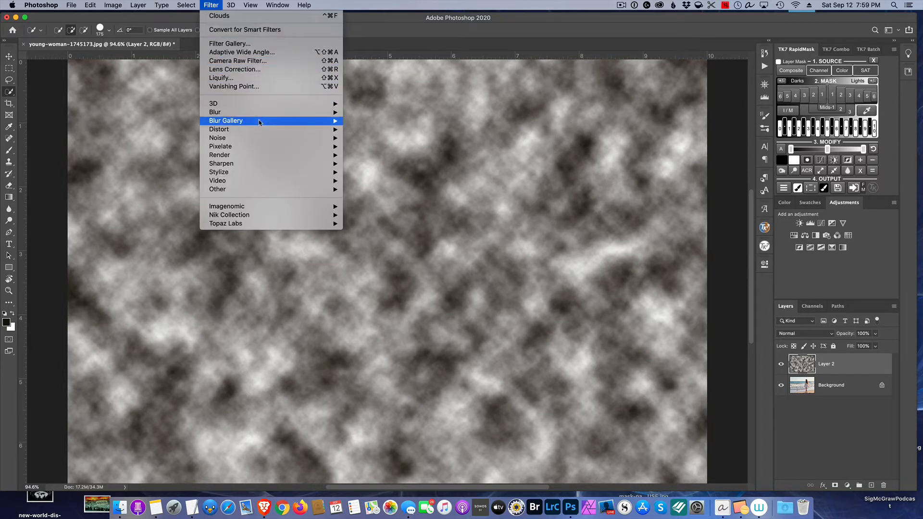
{"action": "mouse_move", "coordinate": [258, 120]}
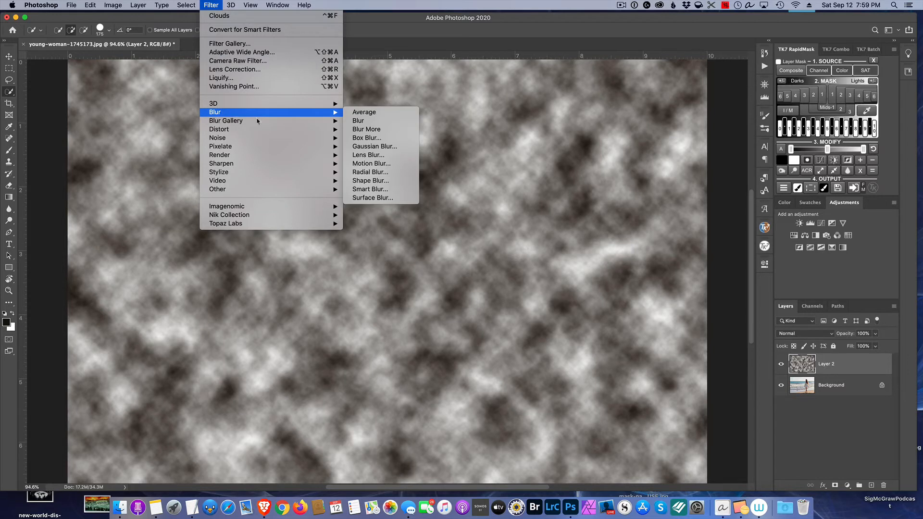
{"action": "mouse_move", "coordinate": [258, 173]}
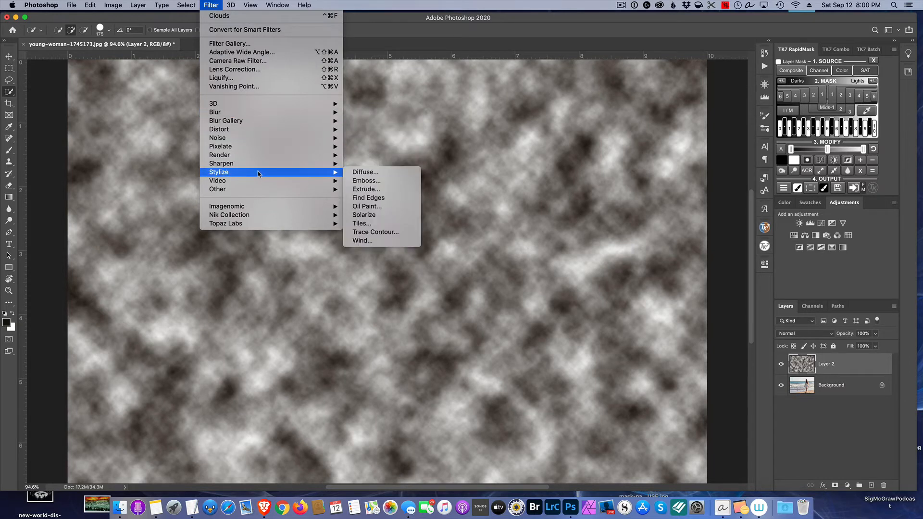
{"action": "left_click", "coordinate": [379, 192]}
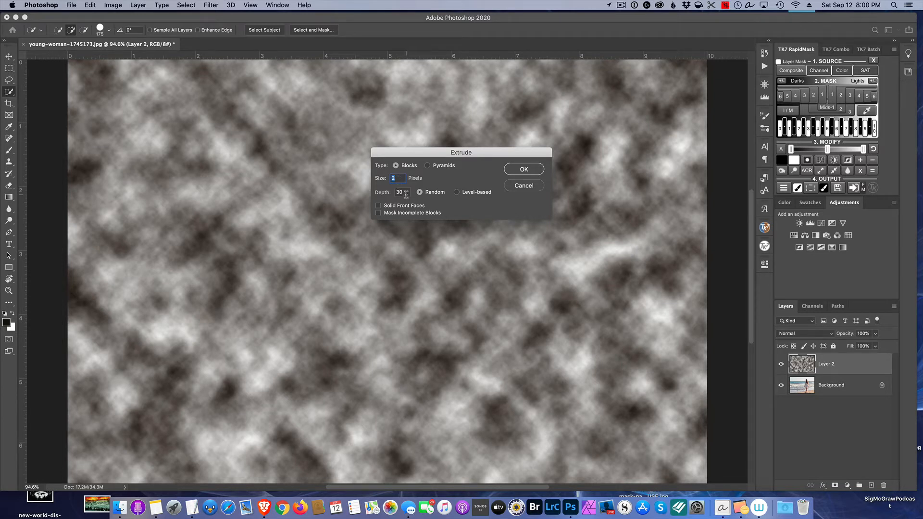
{"action": "left_click", "coordinate": [524, 169]}
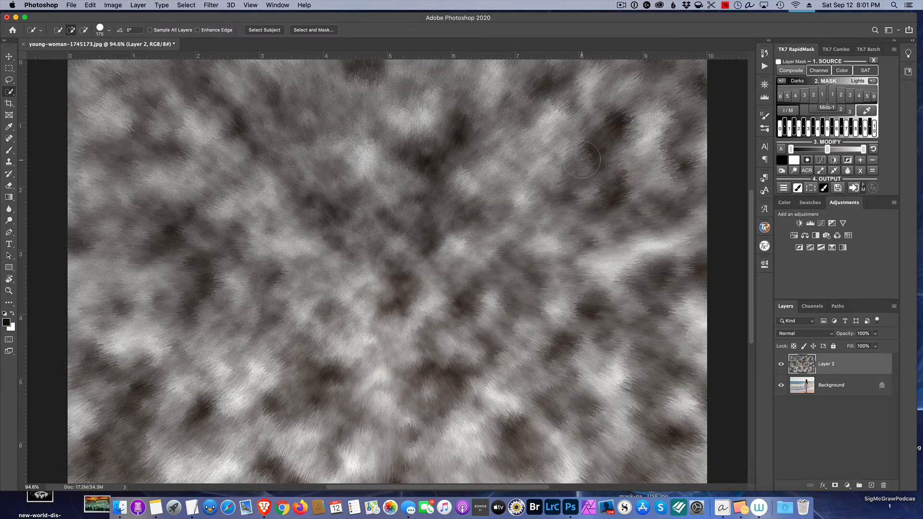
Soften the extruded cloud layer with a Gaussian Blur of about 2 pixels radius
{"action": "scroll", "coordinate": [581, 159], "scroll_direction": "up", "scroll_amount": 3}
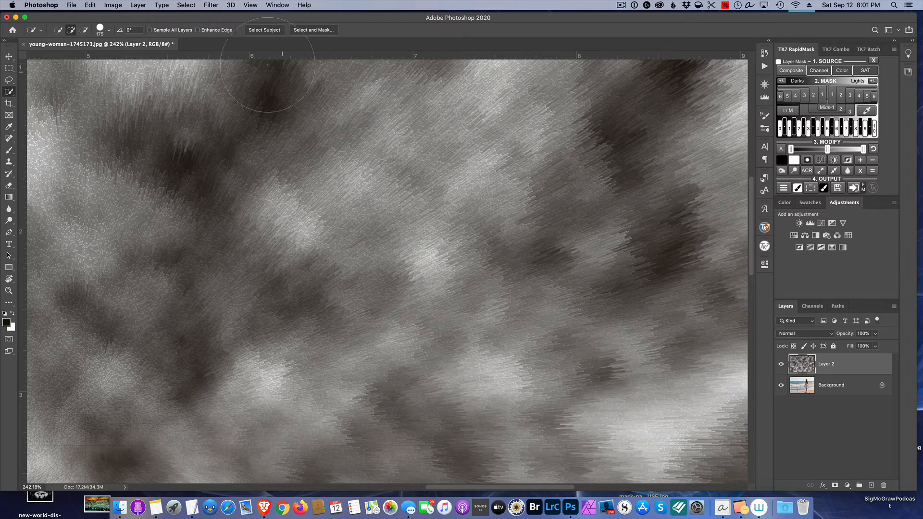
{"action": "left_click", "coordinate": [215, 6]}
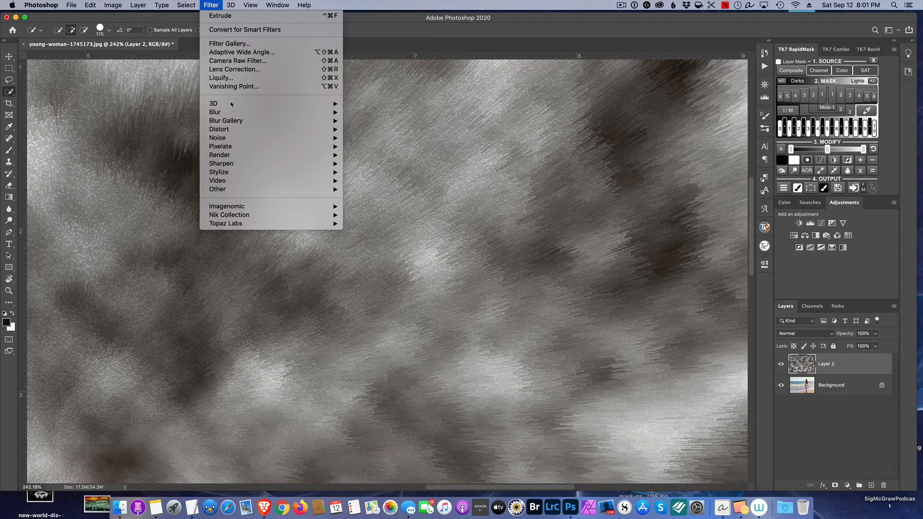
{"action": "mouse_move", "coordinate": [235, 117]}
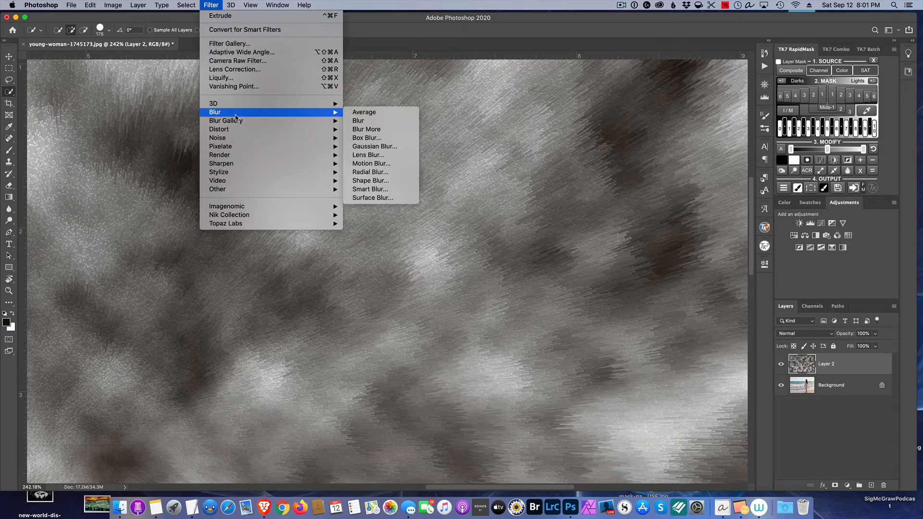
{"action": "left_click", "coordinate": [406, 147]}
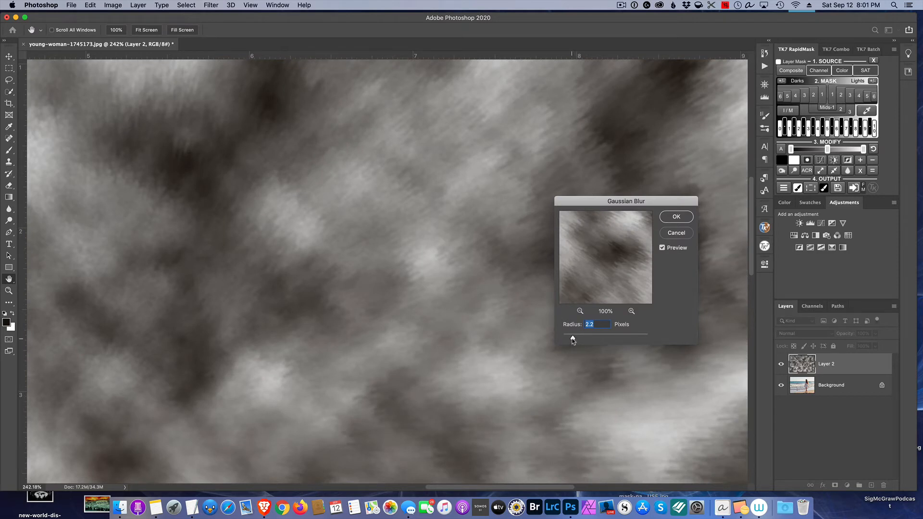
{"action": "left_click_drag", "start_coordinate": [572, 340], "coordinate": [571, 339]}
{"action": "left_click", "coordinate": [675, 218]}
{"action": "key", "text": "w"}
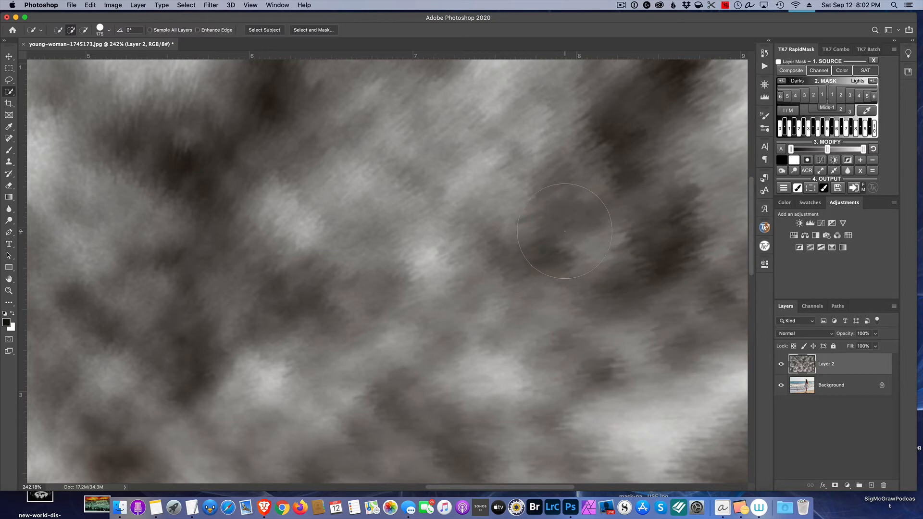
{"action": "scroll", "coordinate": [557, 231], "scroll_direction": "down", "scroll_amount": 5}
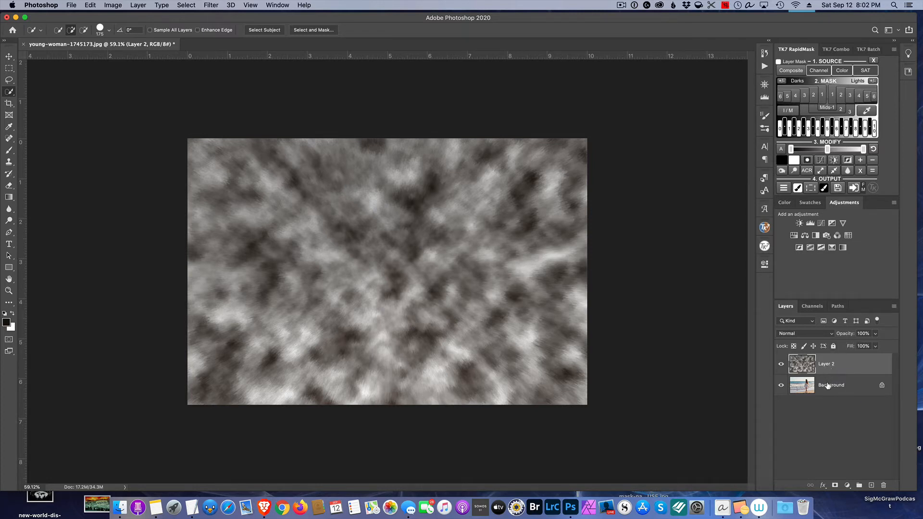
Check the horizon beneath the cloud layer and move the clouds up until their lower edge sits near the horizon
{"action": "left_click", "coordinate": [781, 367]}
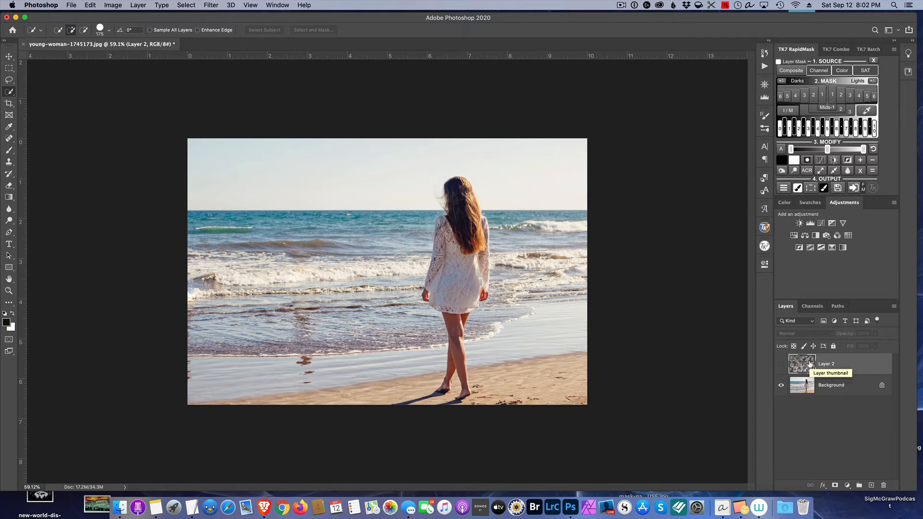
{"action": "left_click", "coordinate": [780, 363]}
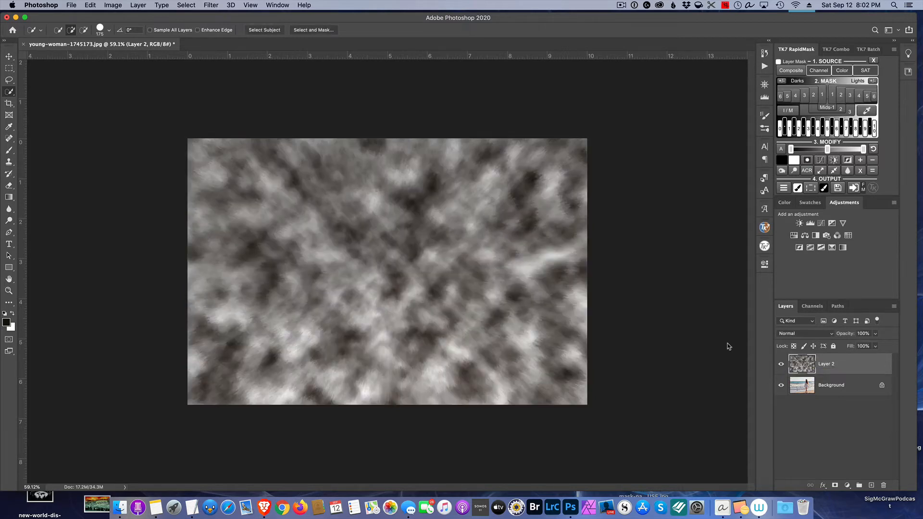
{"action": "left_click", "coordinate": [9, 57]}
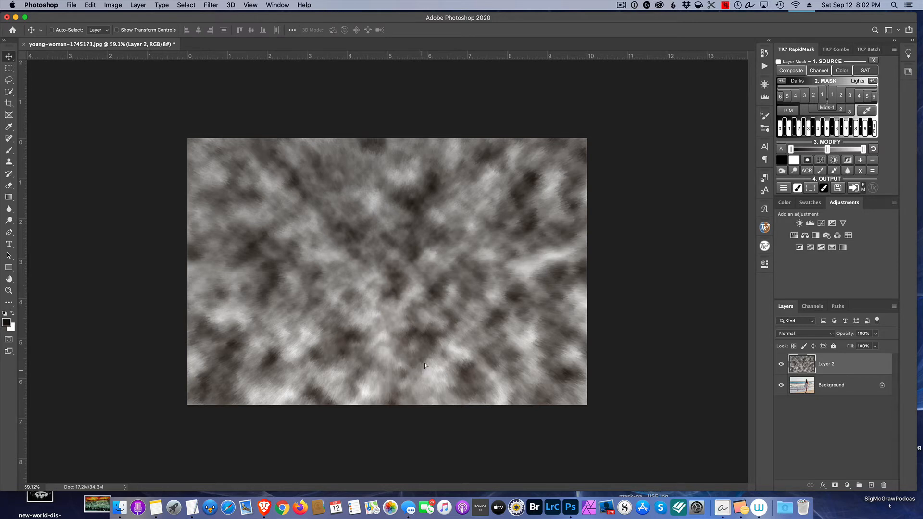
{"action": "left_click_drag", "start_coordinate": [424, 365], "coordinate": [423, 183]}
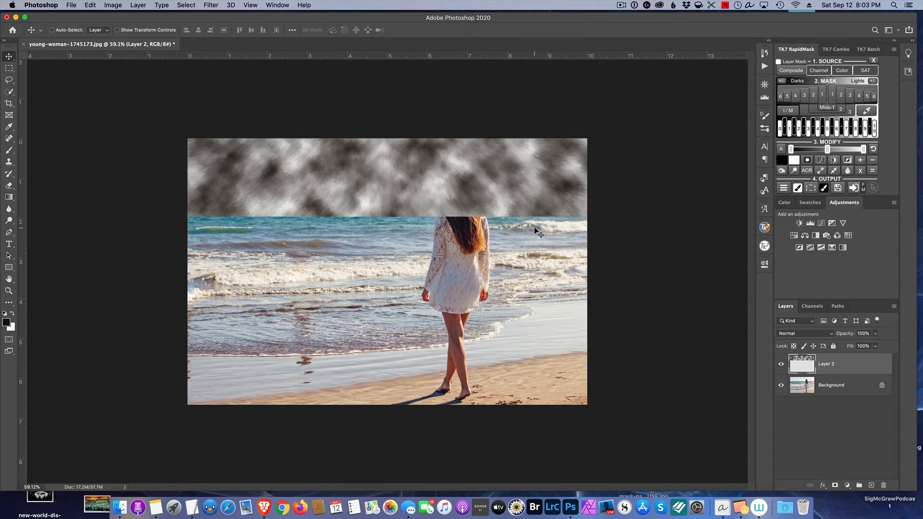
Transform the cloud layer in Perspective, spreading its upper edge symmetrically to about 499% width while the lower edge keeps the photo's width
{"action": "key", "text": "super+t"}
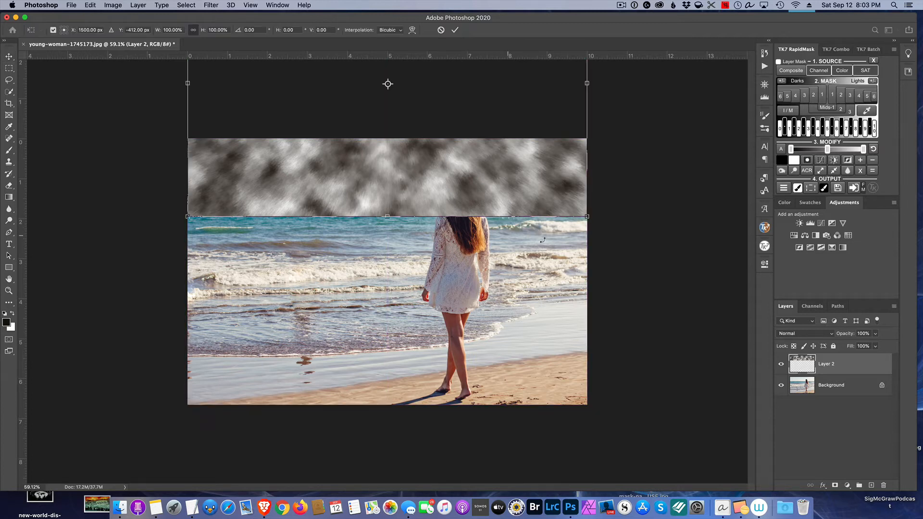
{"action": "right_click", "coordinate": [562, 192]}
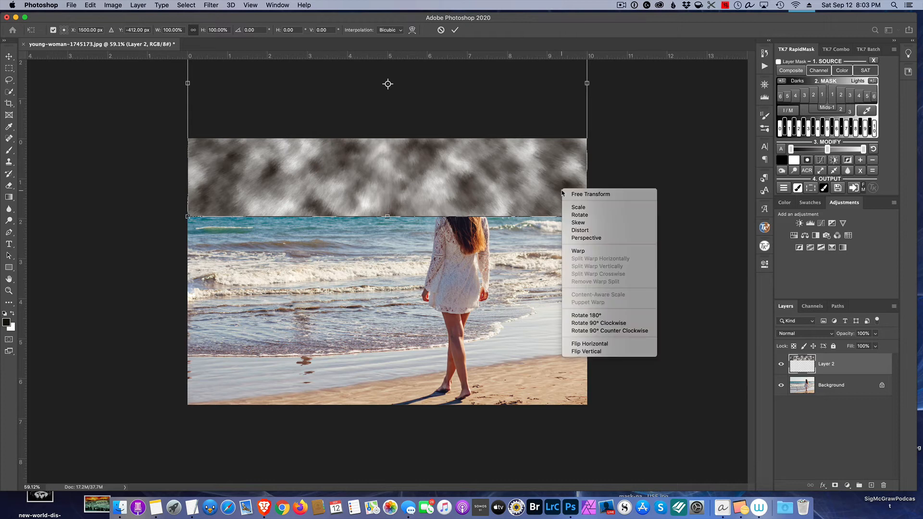
{"action": "left_click", "coordinate": [593, 238]}
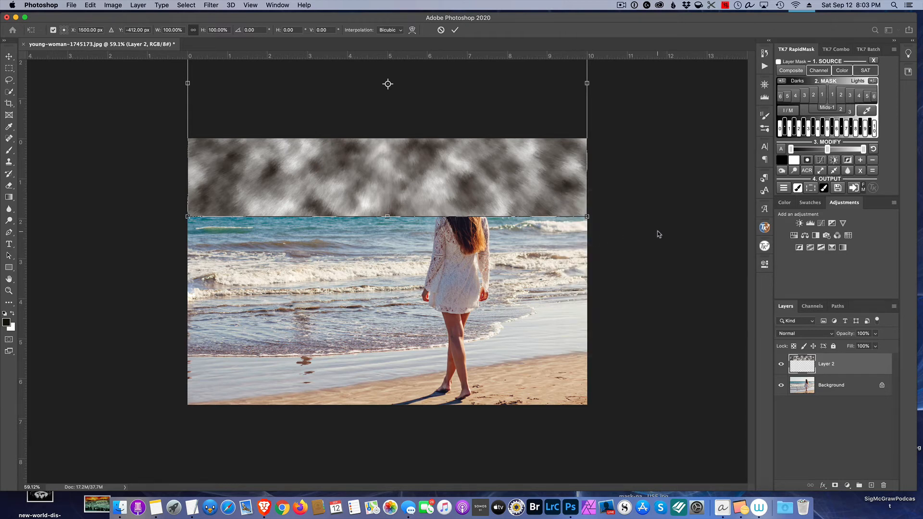
{"action": "key", "text": "super+minus"}
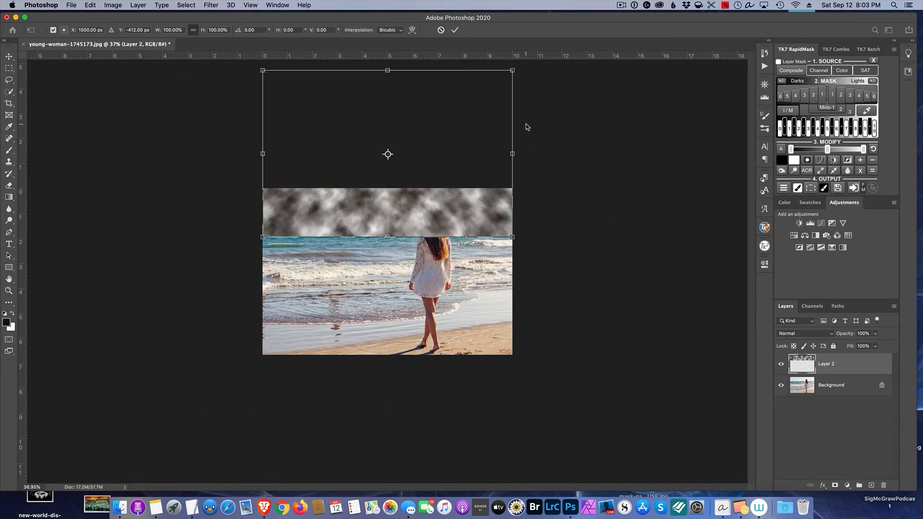
{"action": "left_click_drag", "start_coordinate": [513, 71], "coordinate": [730, 163]}
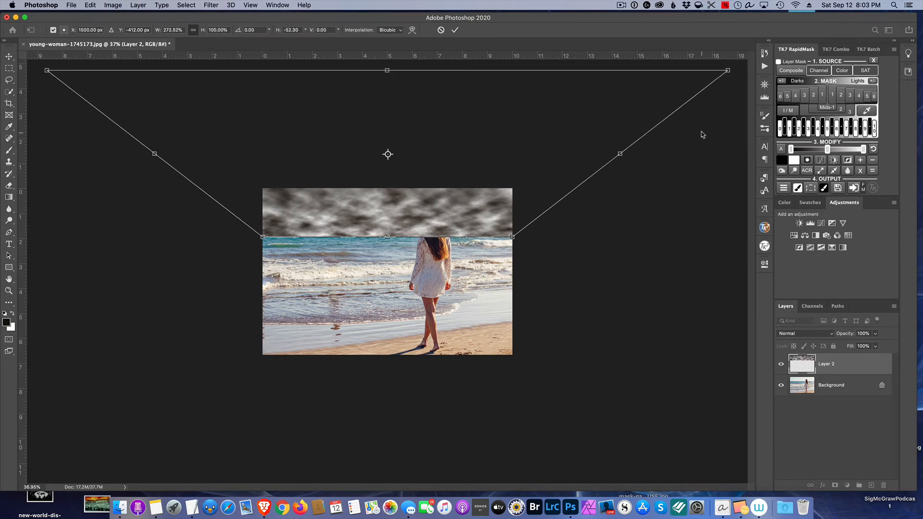
{"action": "key", "text": "super+minus"}
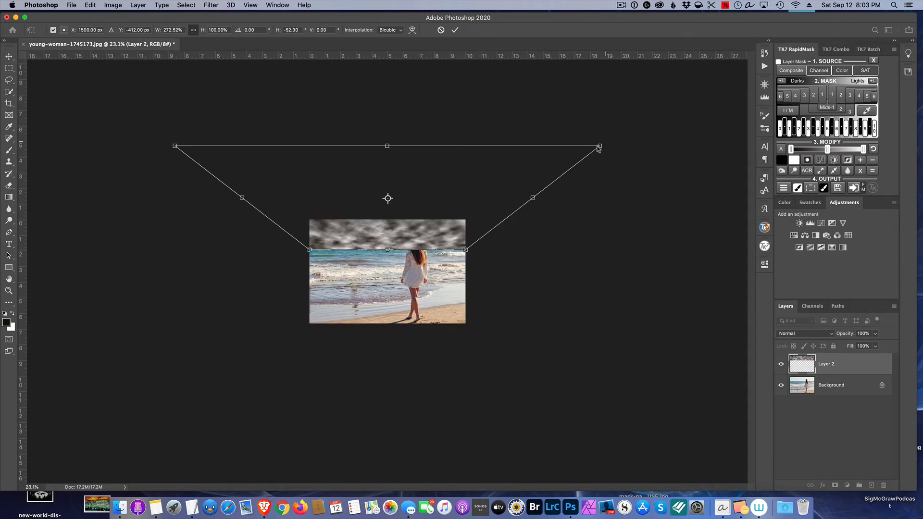
{"action": "left_click_drag", "start_coordinate": [598, 149], "coordinate": [725, 220]}
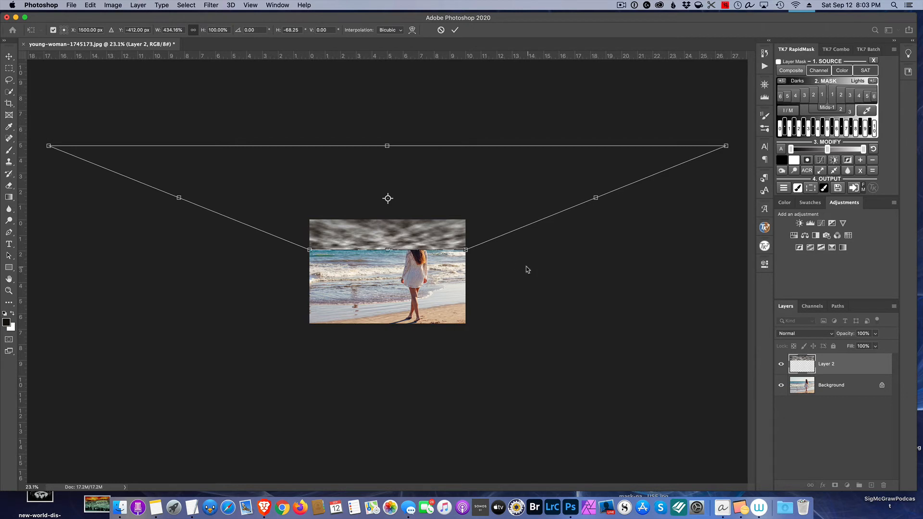
{"action": "key", "text": "super+plus"}
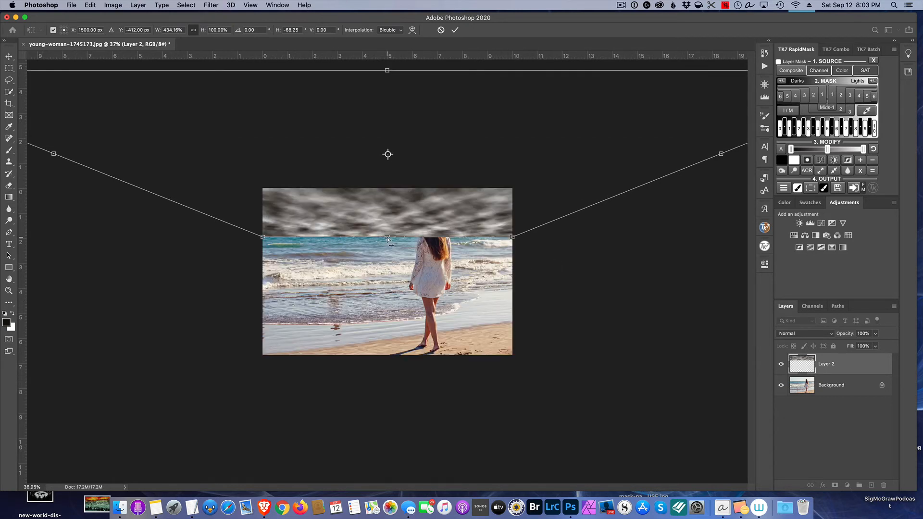
{"action": "key", "text": "super+minus"}
{"action": "key", "text": "super+minus"}
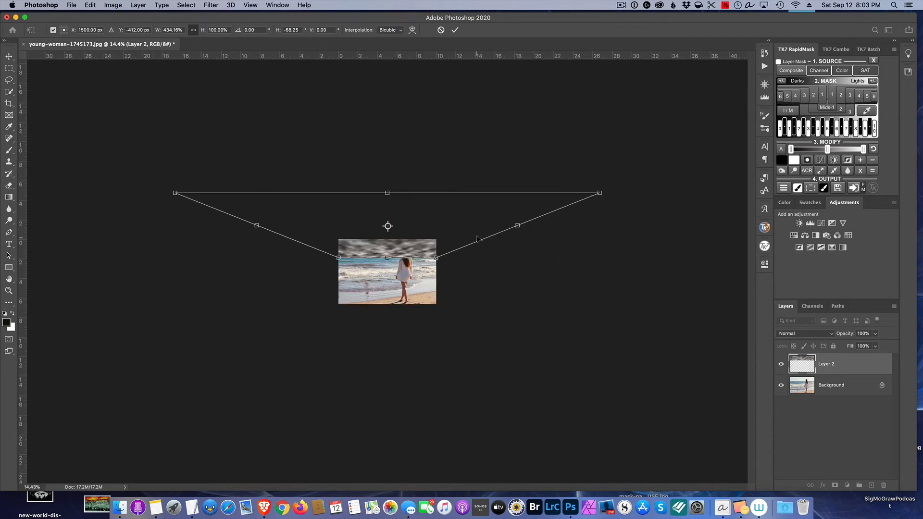
{"action": "left_click_drag", "start_coordinate": [599, 193], "coordinate": [631, 215]}
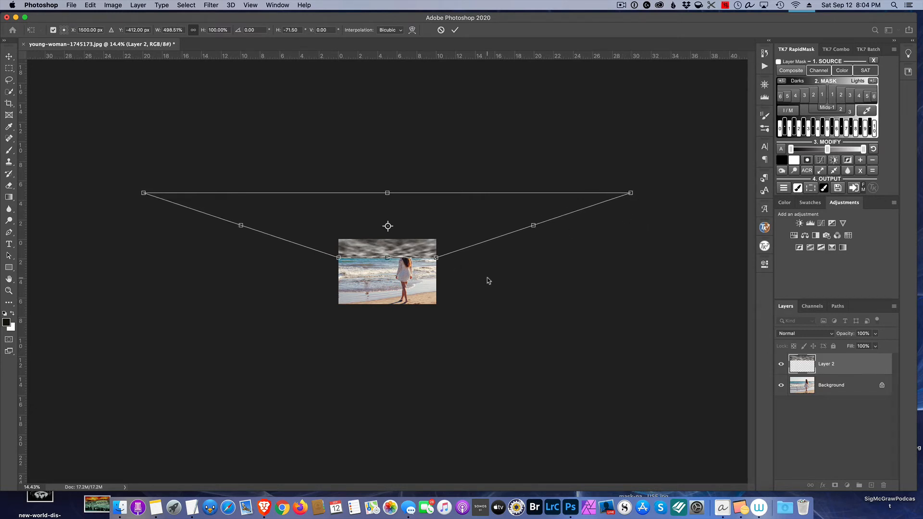
{"action": "key", "text": "super+plus"}
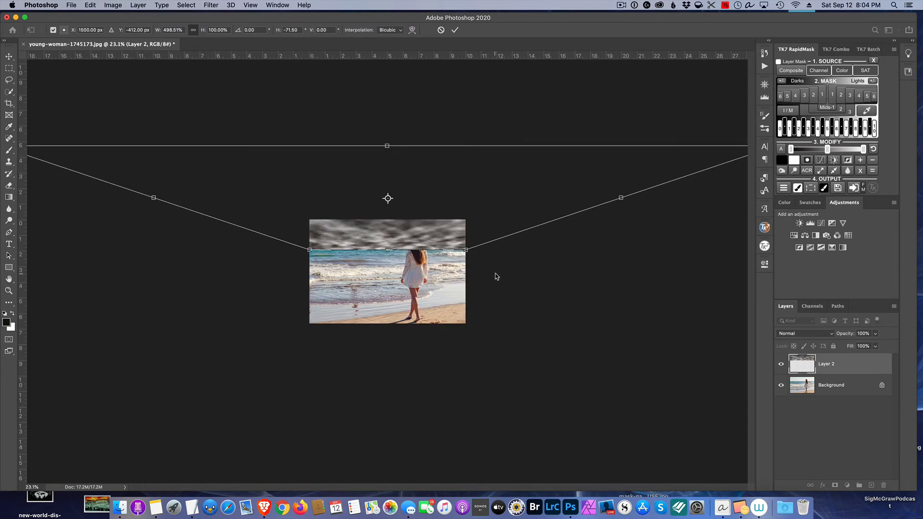
{"action": "key", "text": "super+plus"}
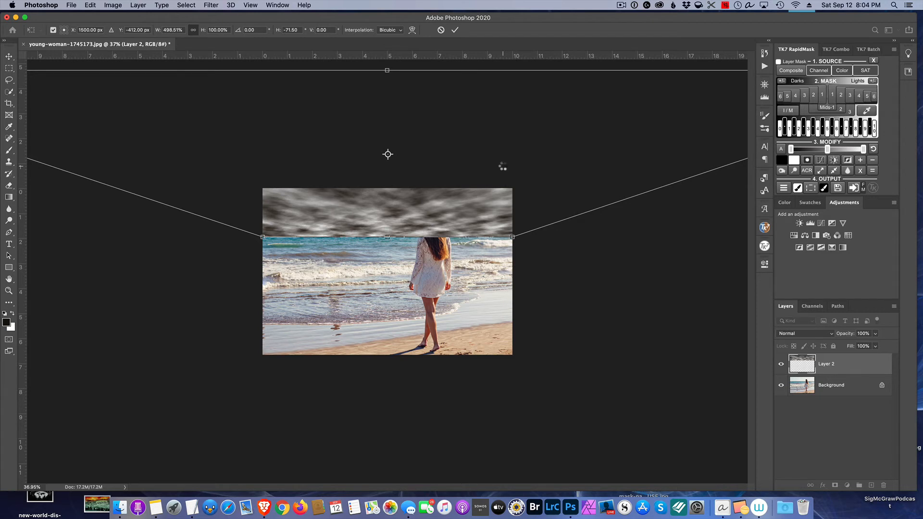
{"action": "key", "text": "Return"}
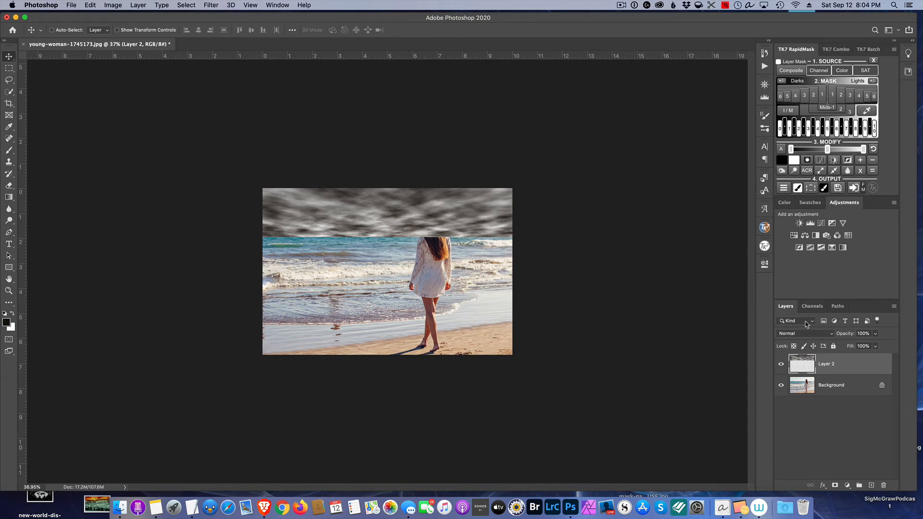
Add a colorized Hue/Saturation adjustment above the cloud layer with hue 208, saturation 60 and lightness +70
{"action": "left_click", "coordinate": [793, 236]}
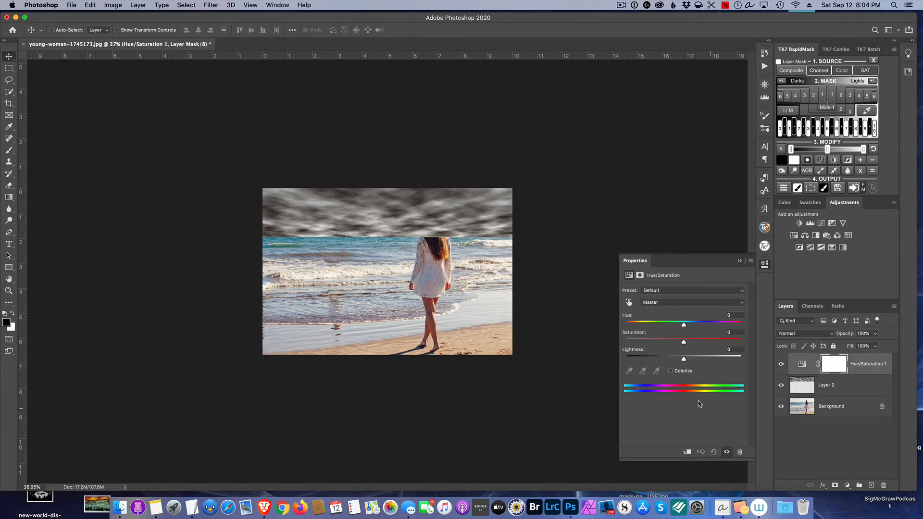
{"action": "left_click", "coordinate": [671, 372]}
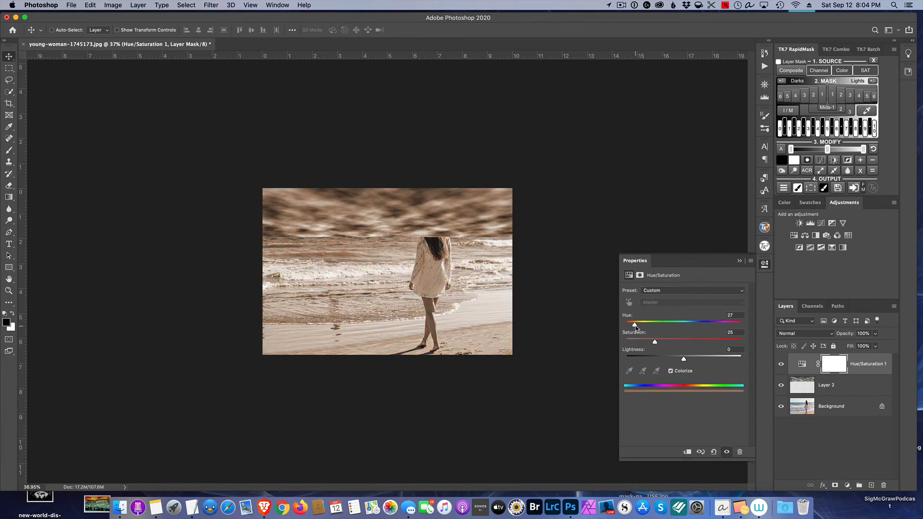
{"action": "left_click_drag", "start_coordinate": [635, 328], "coordinate": [693, 329]}
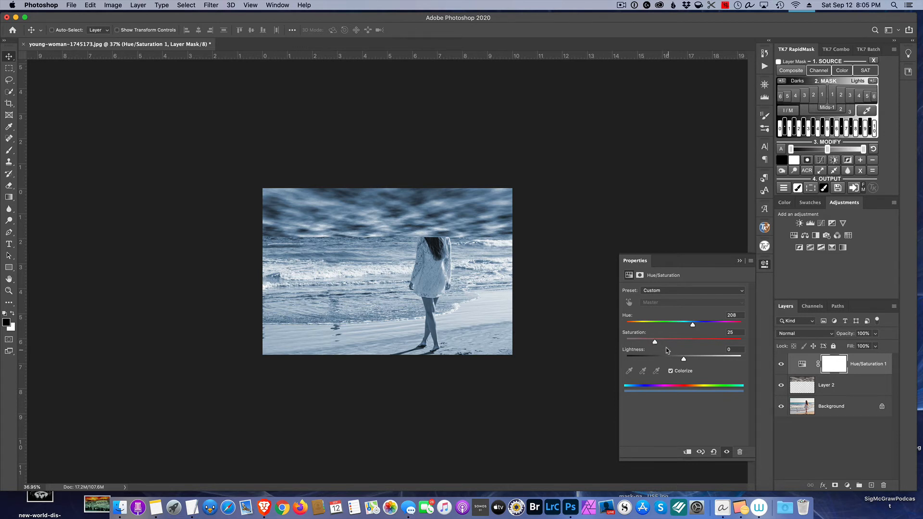
{"action": "left_click_drag", "start_coordinate": [655, 343], "coordinate": [696, 343]}
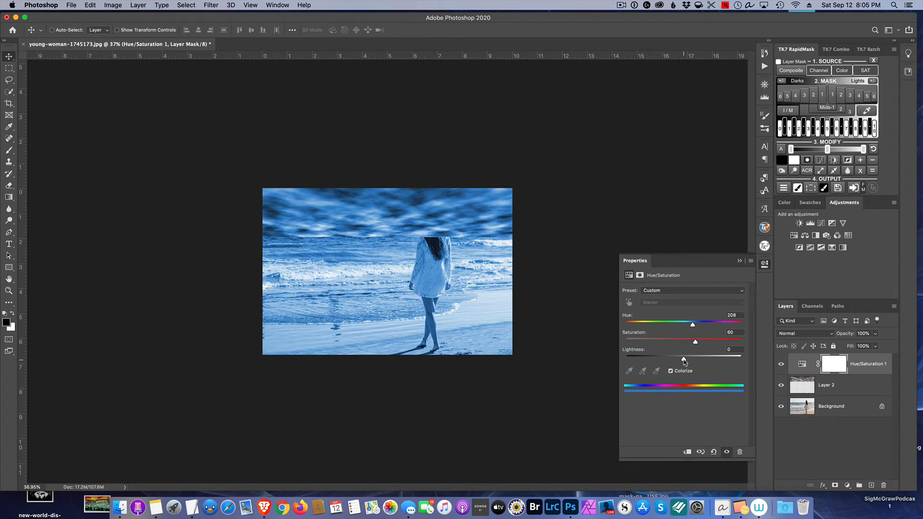
{"action": "left_click_drag", "start_coordinate": [683, 359], "coordinate": [725, 364]}
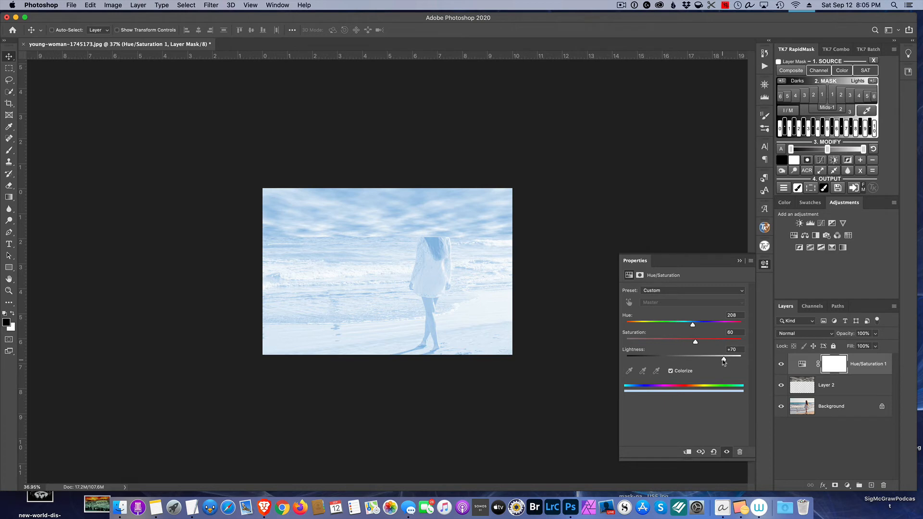
{"action": "left_click", "coordinate": [739, 262]}
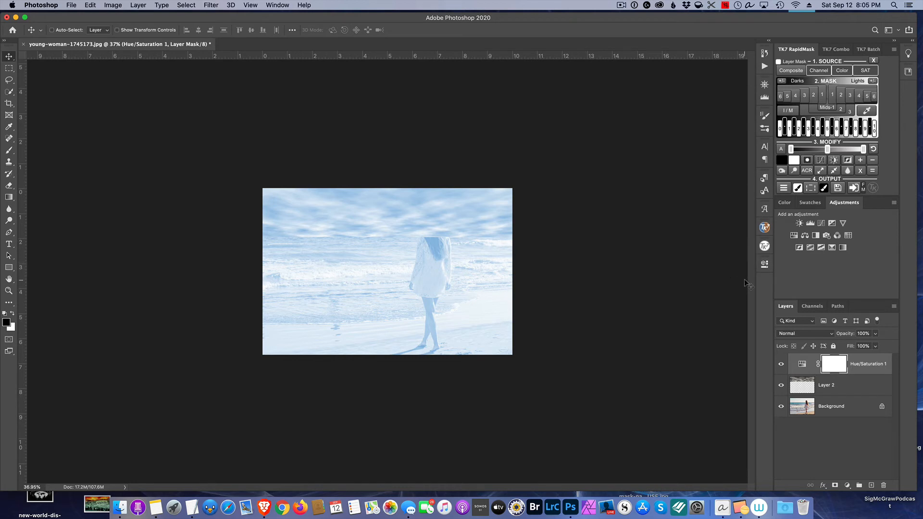
Group the Hue/Saturation adjustment with the cloud layer and set the group's blend mode to Multiply
{"action": "left_click", "coordinate": [854, 389]}
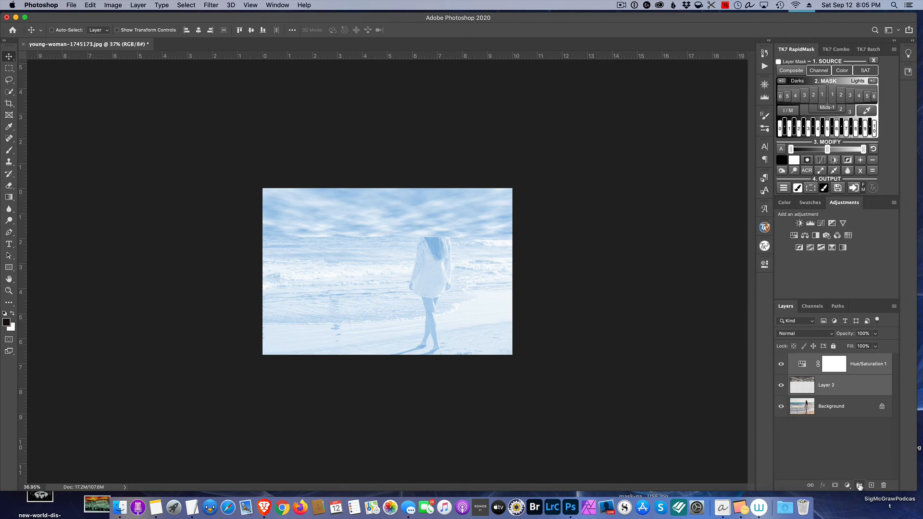
{"action": "left_click", "coordinate": [859, 485]}
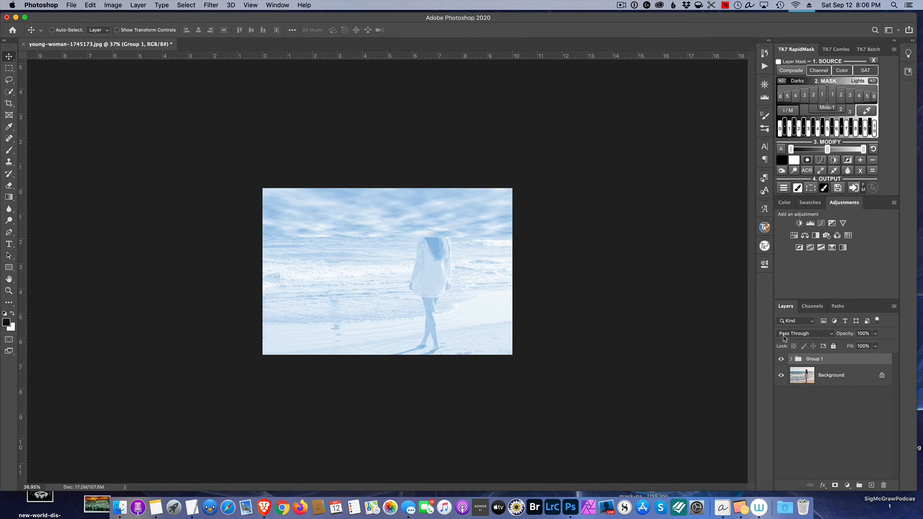
{"action": "left_click", "coordinate": [829, 337]}
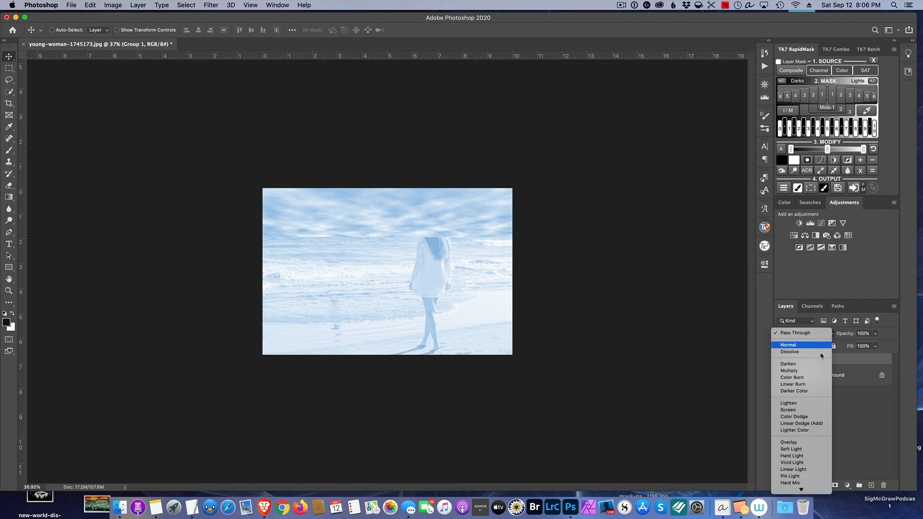
{"action": "left_click", "coordinate": [807, 371]}
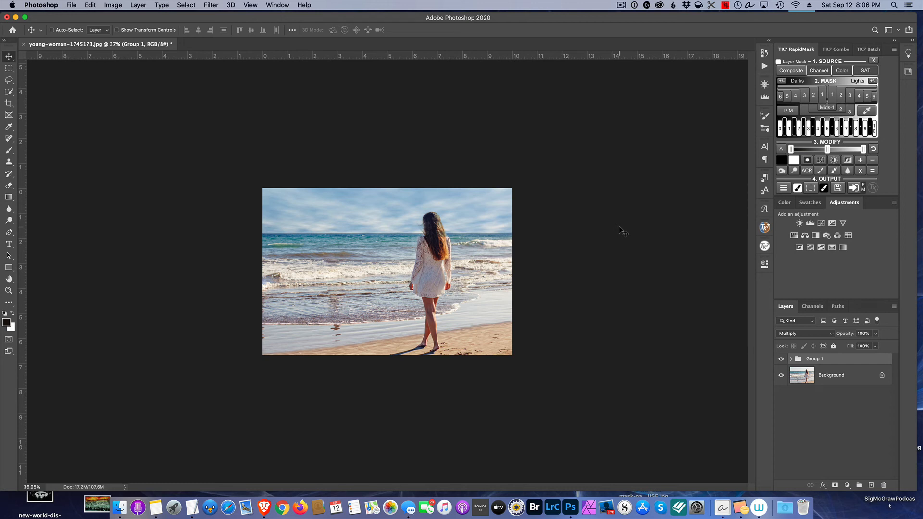
Hide the cloud group and select the original sky on the Background layer with the Quick Selection tool
{"action": "left_click", "coordinate": [781, 360]}
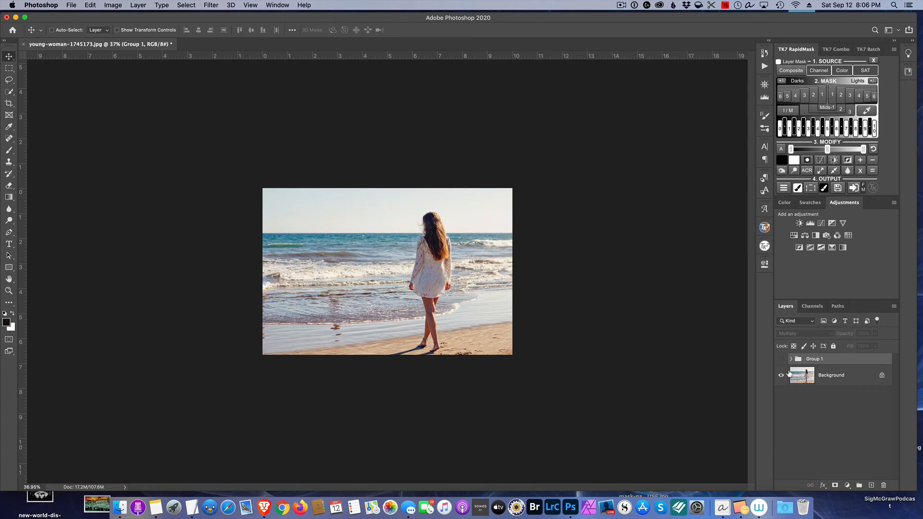
{"action": "left_click", "coordinate": [860, 378]}
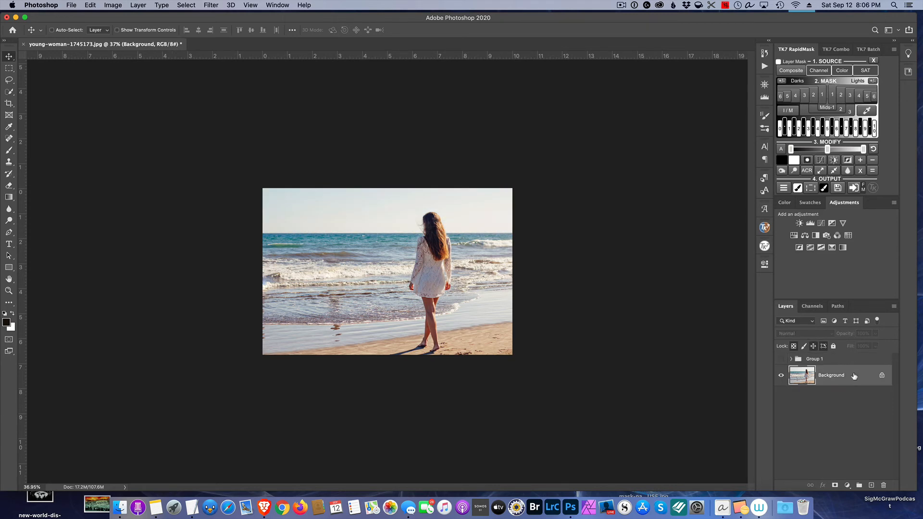
{"action": "scroll", "coordinate": [541, 291], "scroll_direction": "up", "scroll_amount": 3}
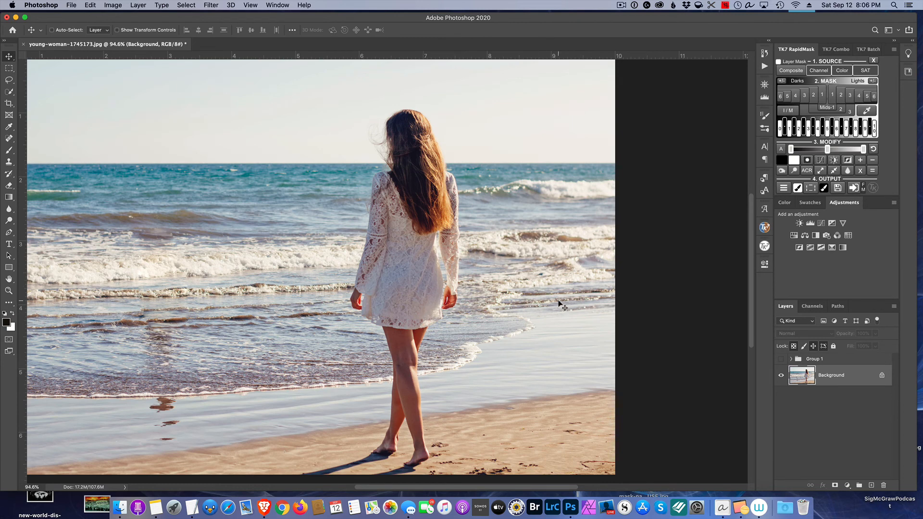
{"action": "scroll", "coordinate": [559, 303], "scroll_direction": "down", "scroll_amount": 2}
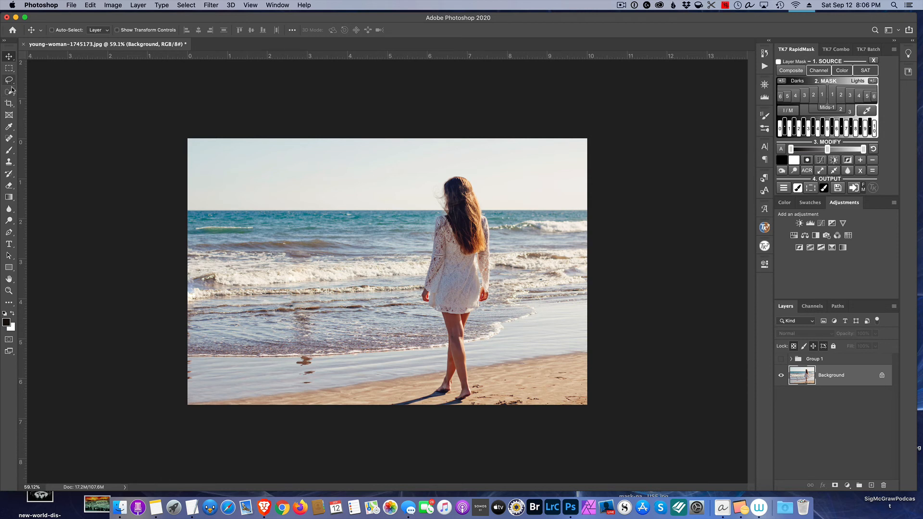
{"action": "left_click", "coordinate": [11, 139]}
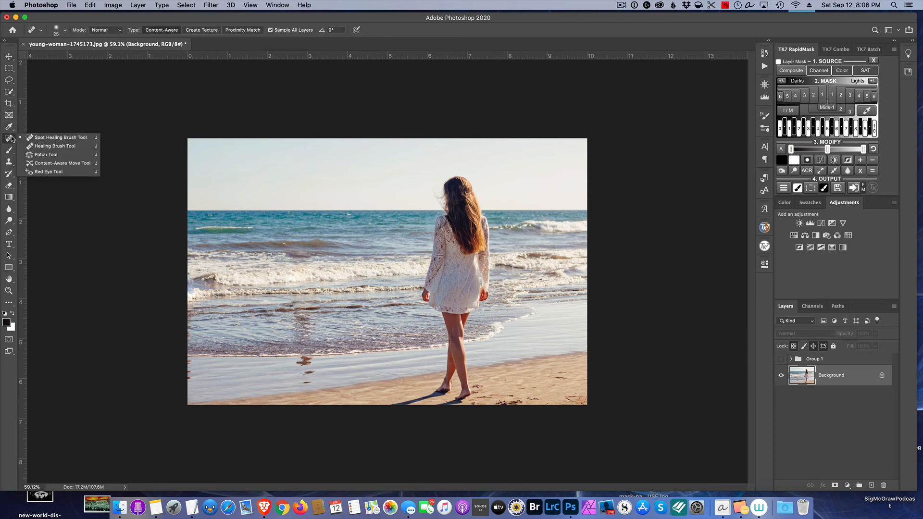
{"action": "left_click", "coordinate": [9, 151]}
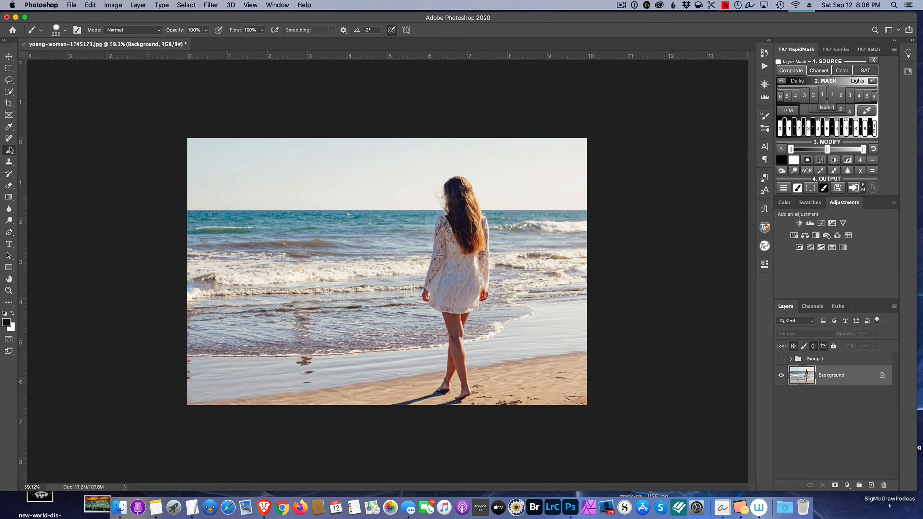
{"action": "left_click", "coordinate": [10, 92]}
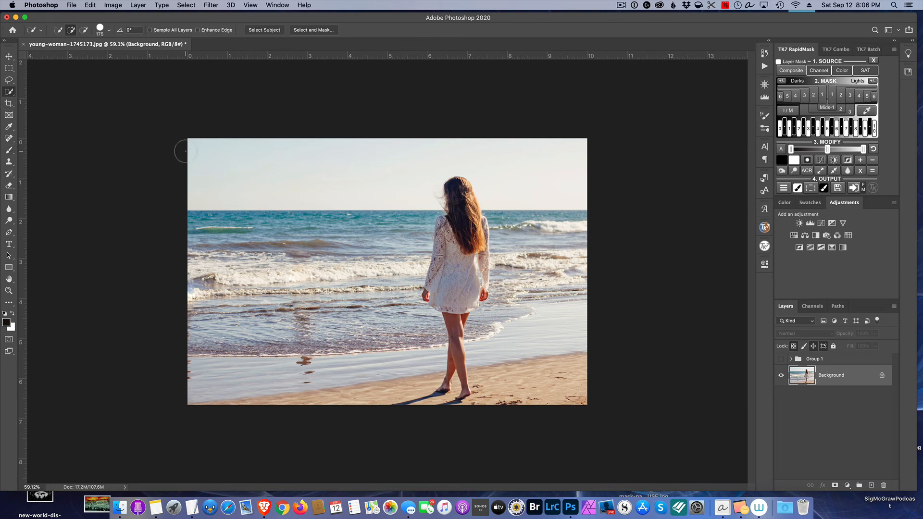
{"action": "left_click_drag", "start_coordinate": [216, 167], "coordinate": [372, 167]}
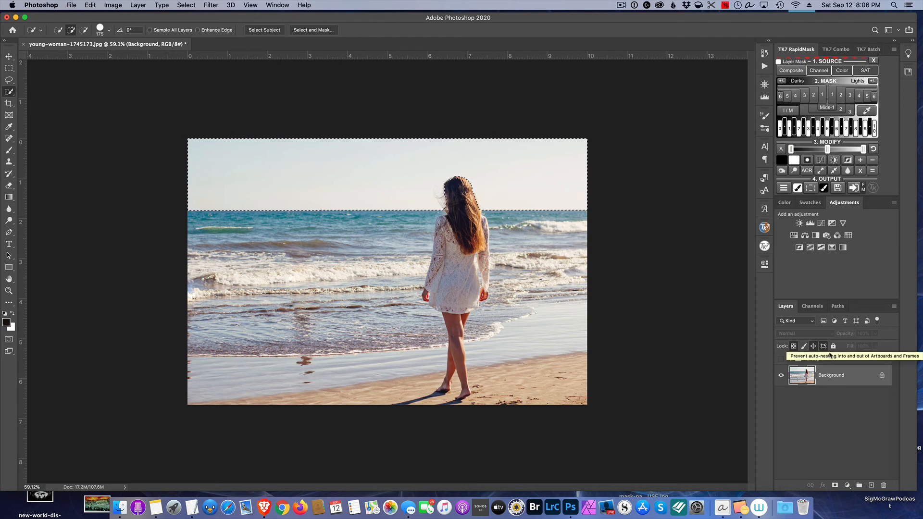
Mask the original sky out of the photo layer using an inverted mask from the sky selection, and show the cloud group again
{"action": "left_click", "coordinate": [835, 485]}
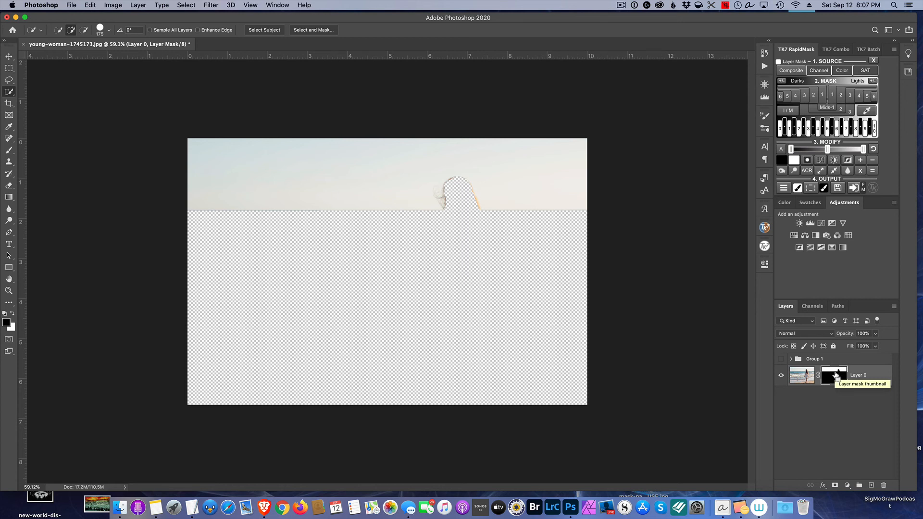
{"action": "key", "text": "super+i"}
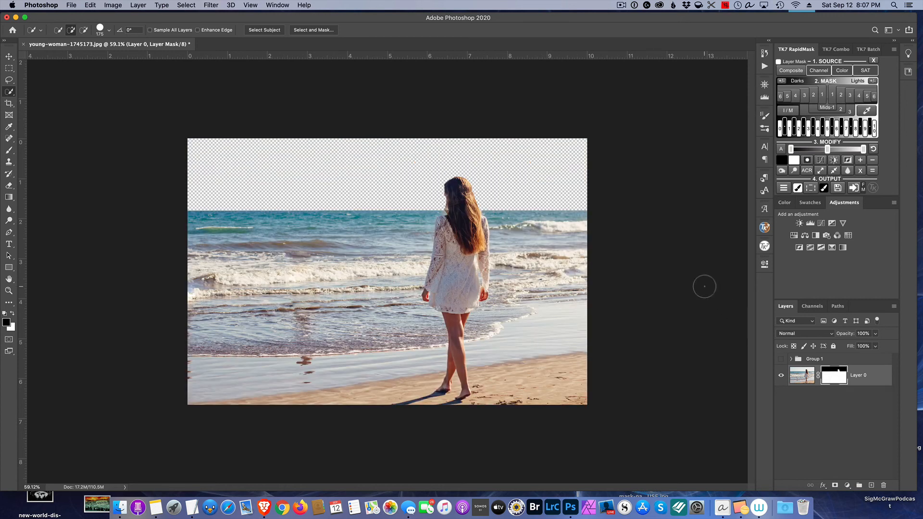
{"action": "left_click", "coordinate": [781, 360]}
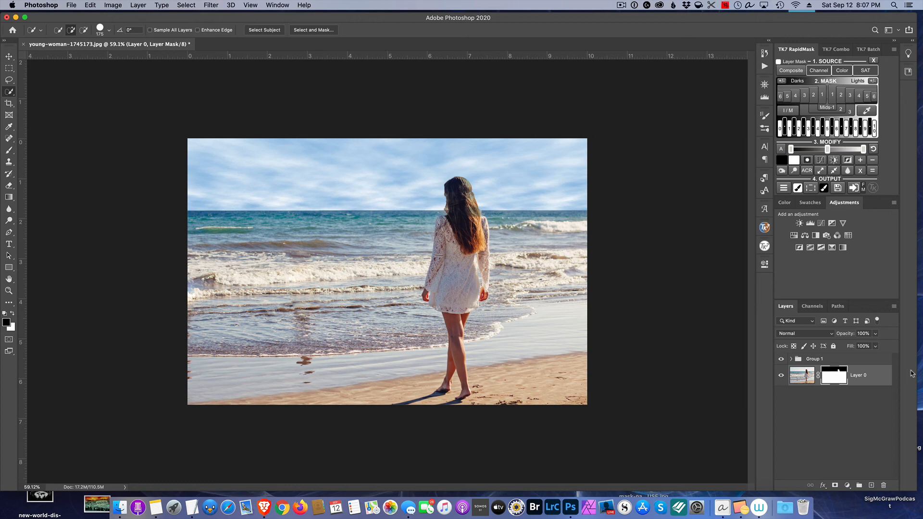
{"action": "key", "text": "super+0"}
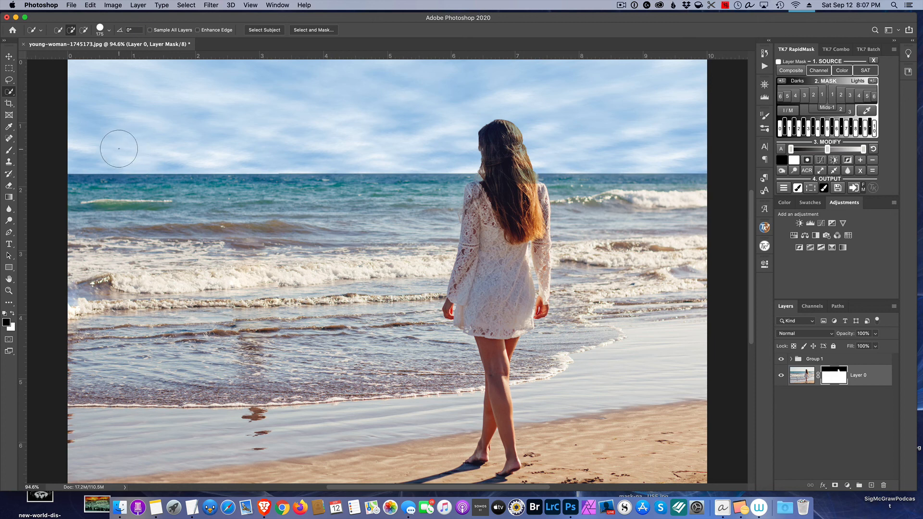
Set up the Brush tool with its flow reduced to 6%
{"action": "left_click", "coordinate": [8, 149]}
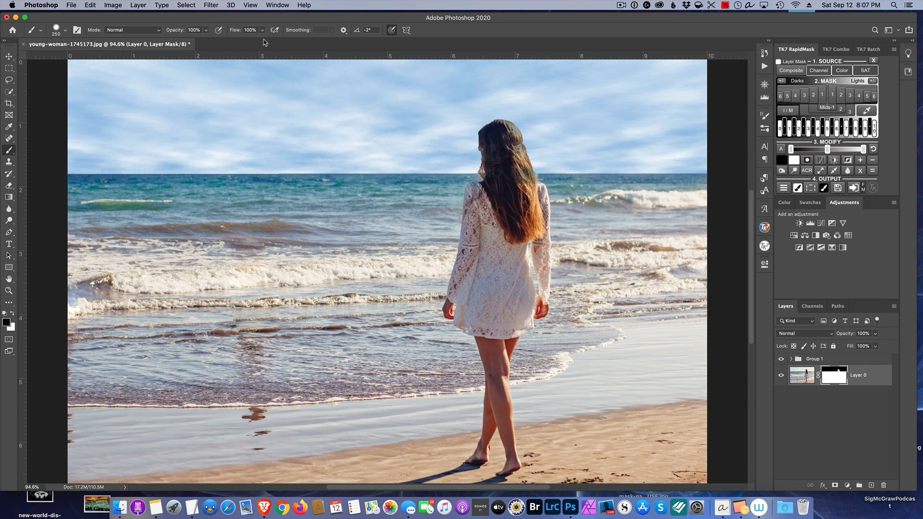
{"action": "mouse_move", "coordinate": [234, 30]}
{"action": "left_mouse_down"}
{"action": "mouse_move", "coordinate": [209, 32]}
{"action": "mouse_move", "coordinate": [234, 33]}
{"action": "mouse_move", "coordinate": [222, 33]}
{"action": "left_mouse_up"}
{"action": "left_click_drag", "start_coordinate": [220, 34], "coordinate": [219, 35]}
Try a black brush stroke along the horizon on the photo layer's mask and undo it
{"action": "mouse_move", "coordinate": [72, 185]}
{"action": "left_mouse_down"}
{"action": "mouse_move", "coordinate": [317, 193]}
{"action": "mouse_move", "coordinate": [195, 184]}
{"action": "mouse_move", "coordinate": [345, 179]}
{"action": "left_mouse_up"}
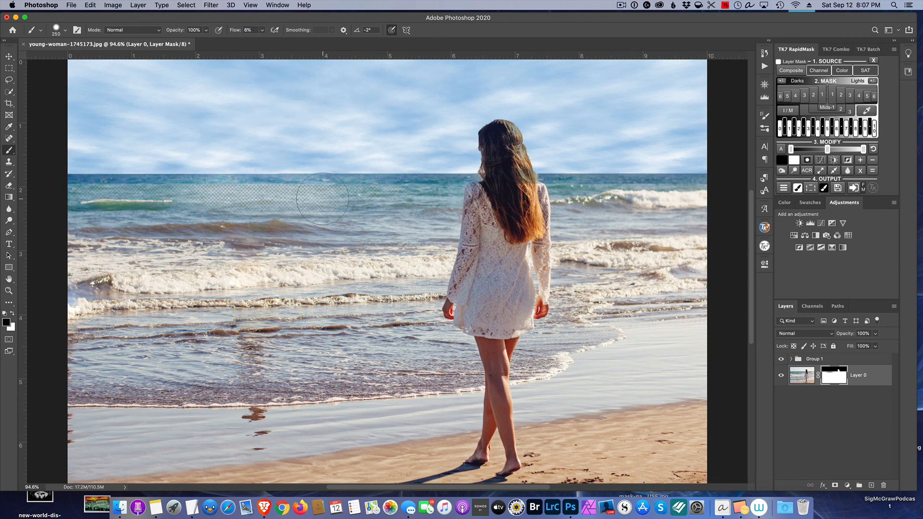
{"action": "key", "text": "super+z"}
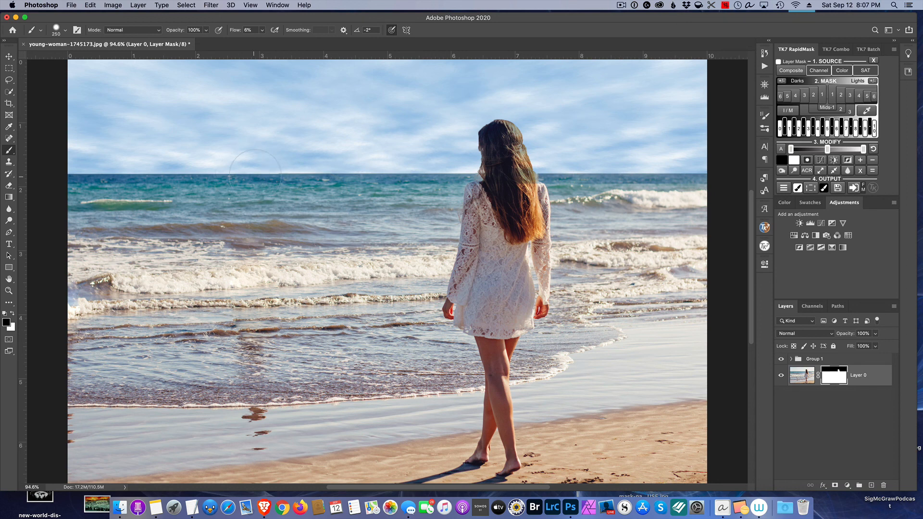
Expand Group 1 to access the cloud layer inside it
{"action": "left_click", "coordinate": [791, 360]}
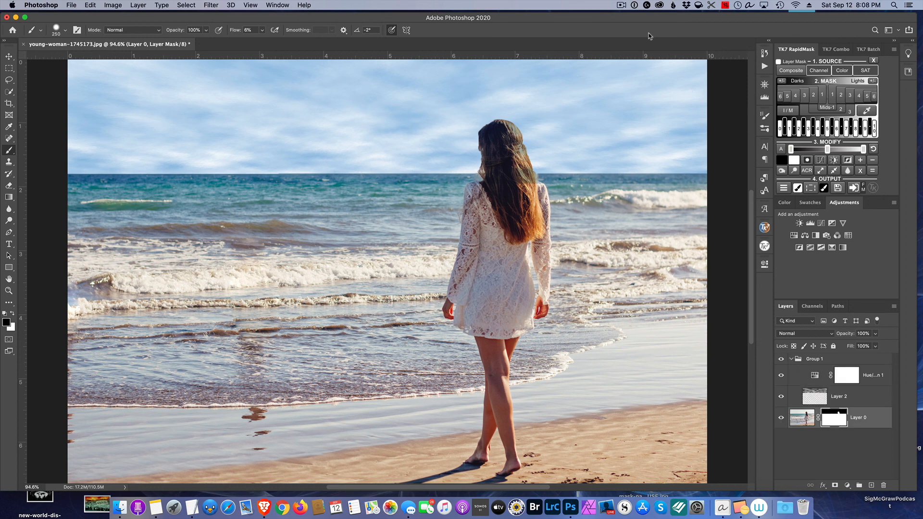
{"action": "left_click", "coordinate": [624, 5]}
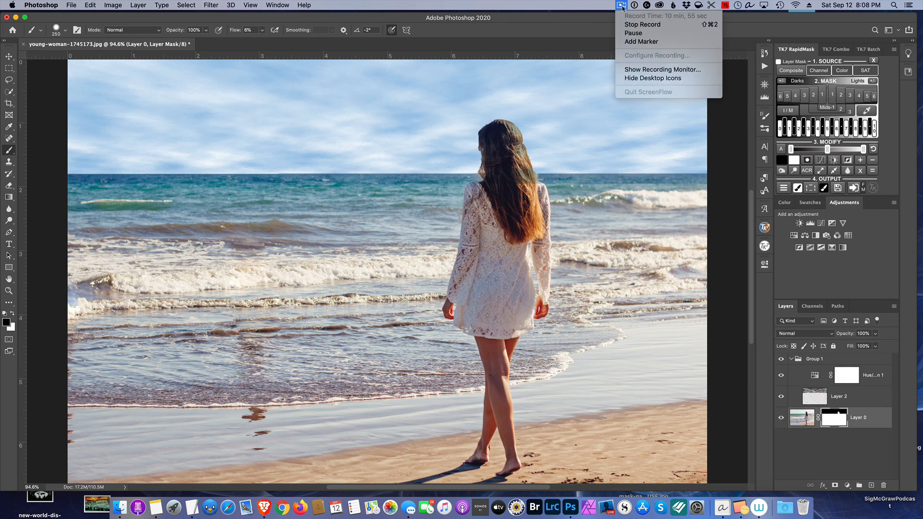
{"action": "left_click", "coordinate": [642, 33]}
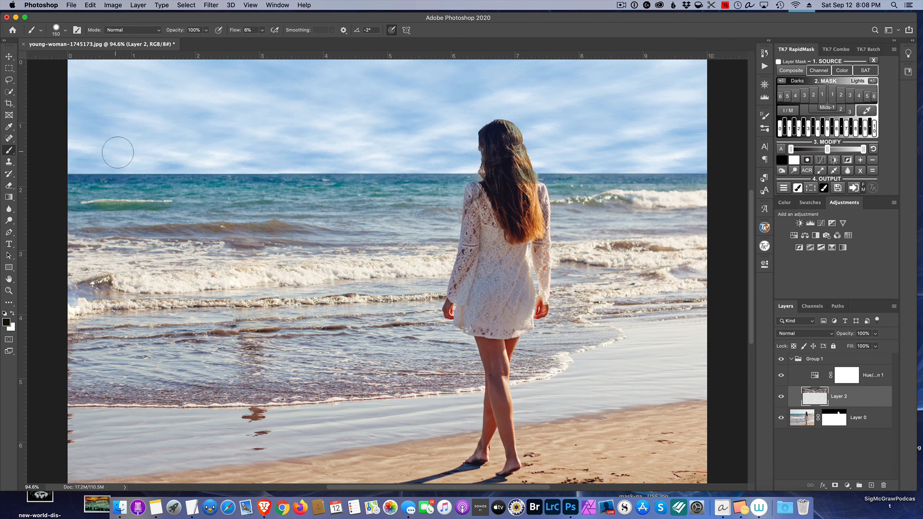
Paint black across the full horizon on the cloud layer, Layer 2, using a size 150 brush at 6% flow
{"action": "mouse_move", "coordinate": [52, 173]}
{"action": "left_mouse_down"}
{"action": "mouse_move", "coordinate": [548, 168]}
{"action": "mouse_move", "coordinate": [697, 181]}
{"action": "left_mouse_up"}
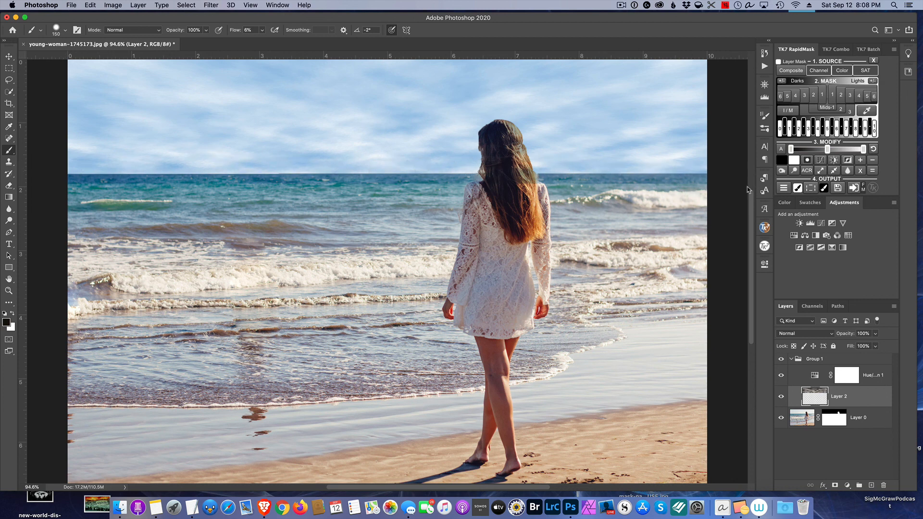